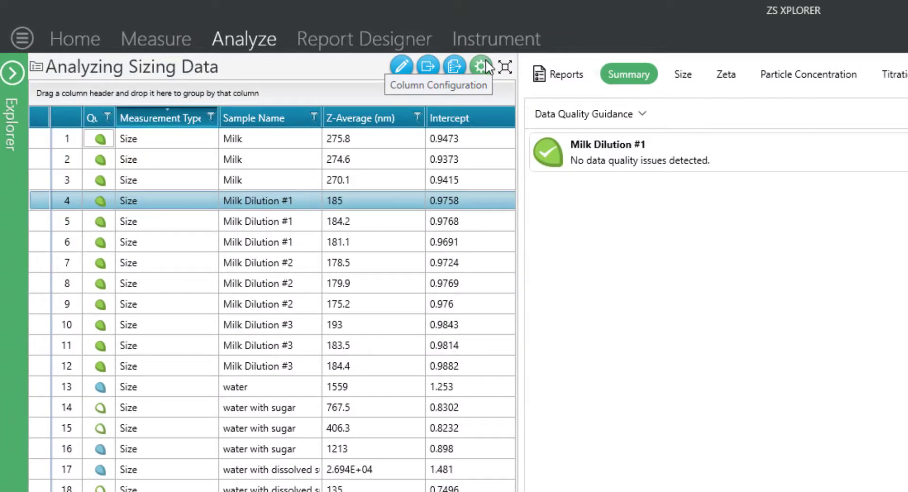
In Column Configuration, remove Zeta Potential (mV) from the displayed table columns and confirm.
click(487, 60)
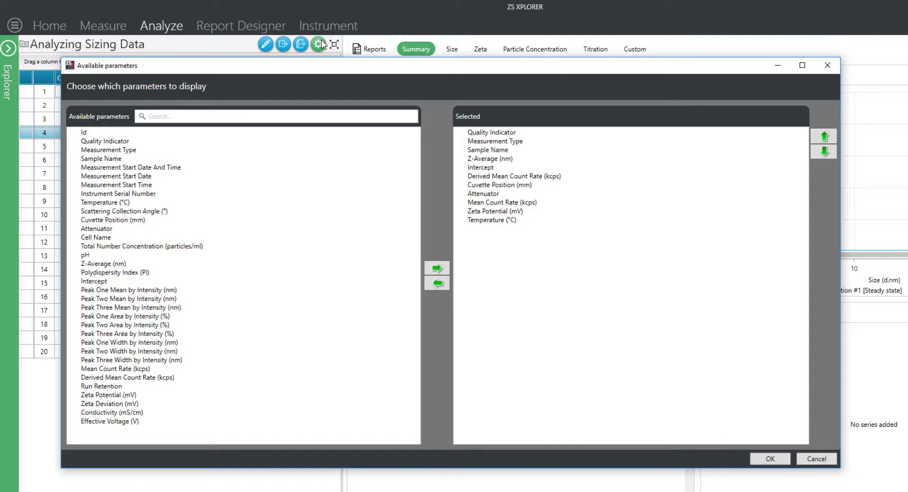
click(495, 211)
click(824, 136)
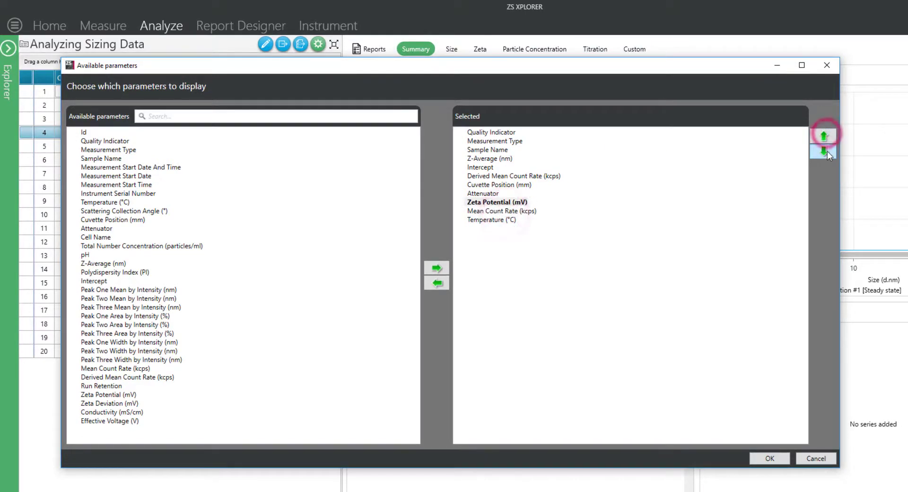
click(825, 151)
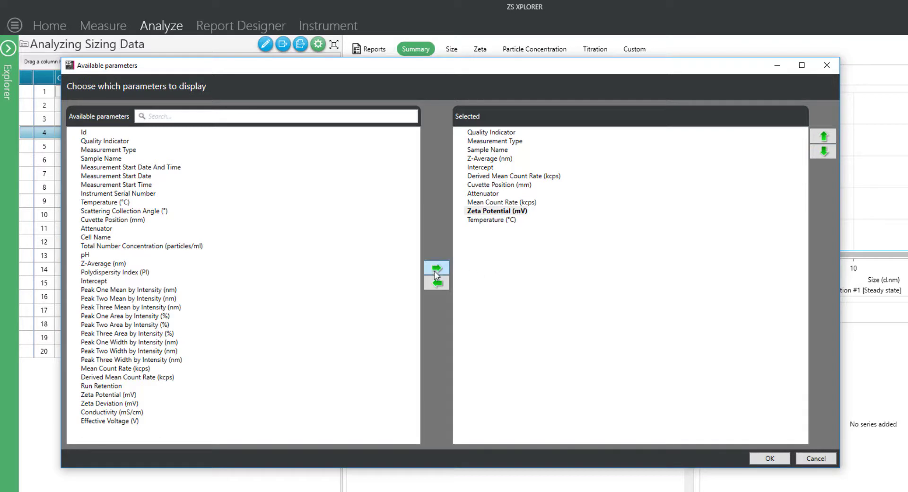
click(436, 283)
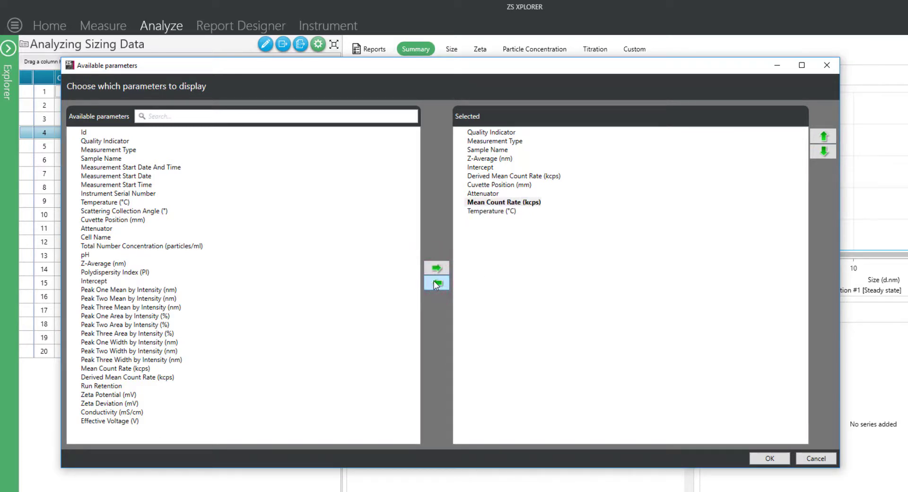
click(770, 459)
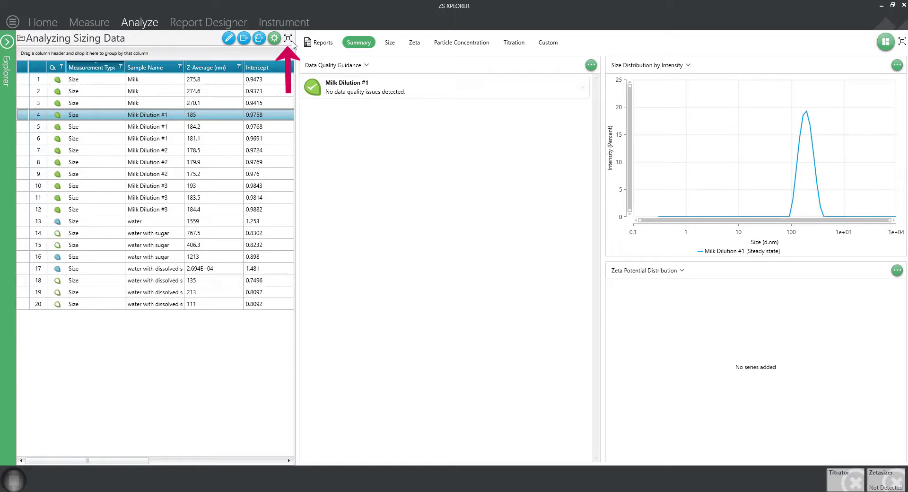
click(288, 38)
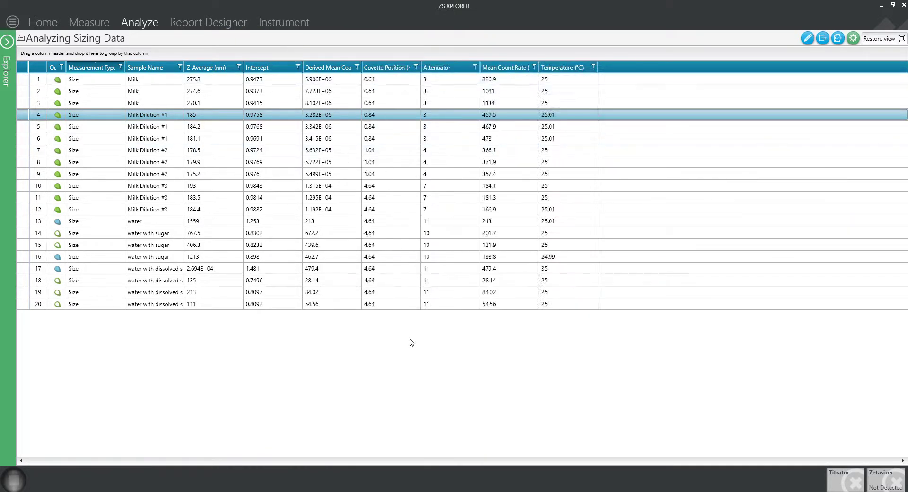
click(900, 39)
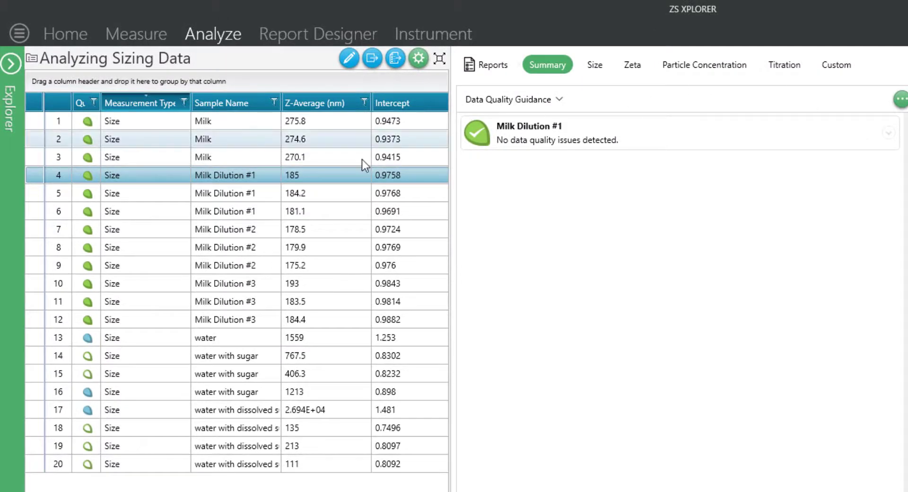
right_click(313, 174)
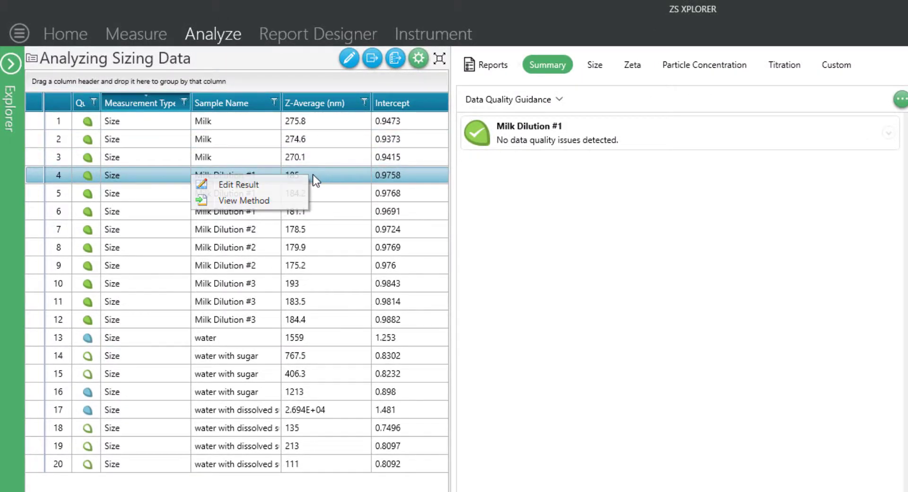
click(286, 195)
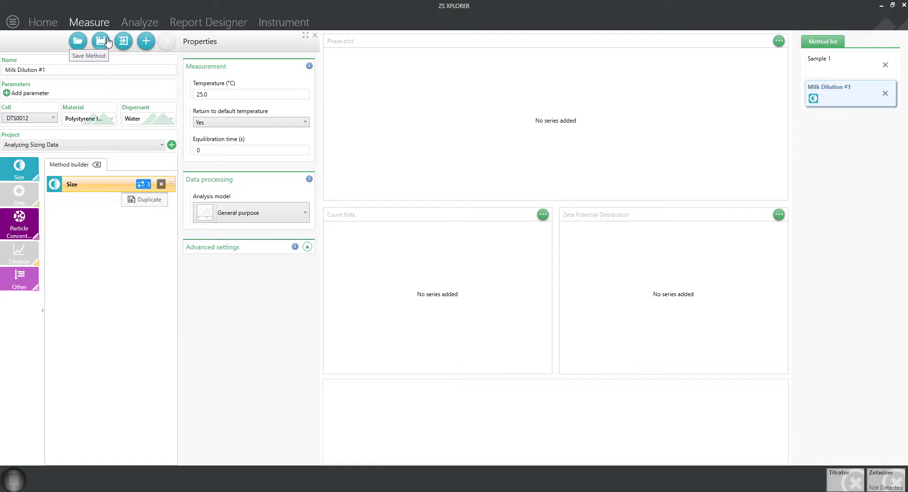
click(139, 22)
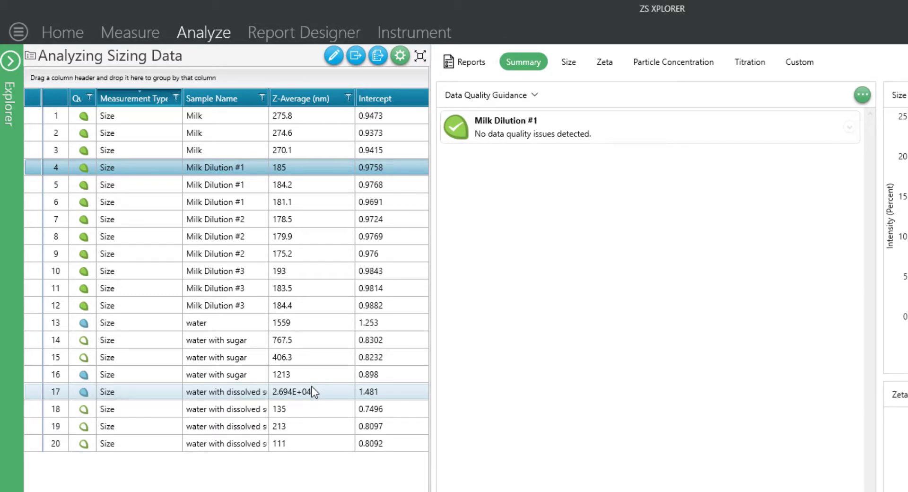
Open an edited copy of the Milk Dilution #1 result in the Result Editor.
right_click(236, 172)
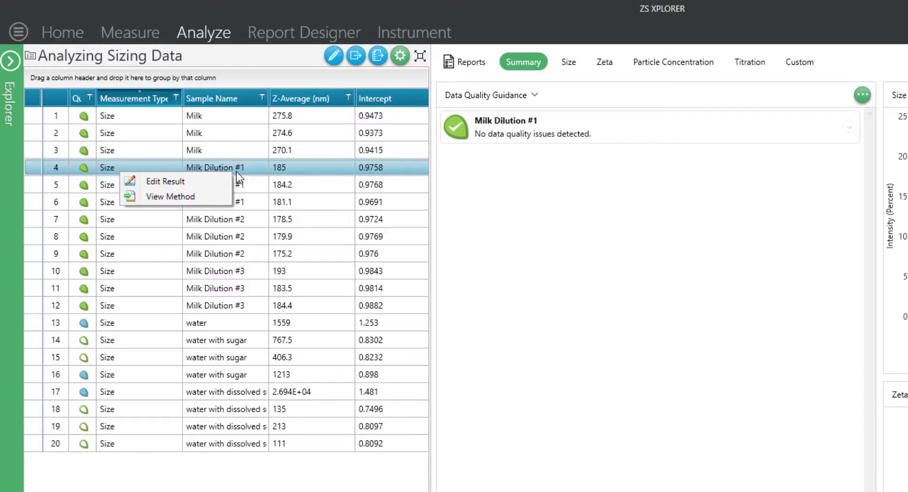
click(214, 185)
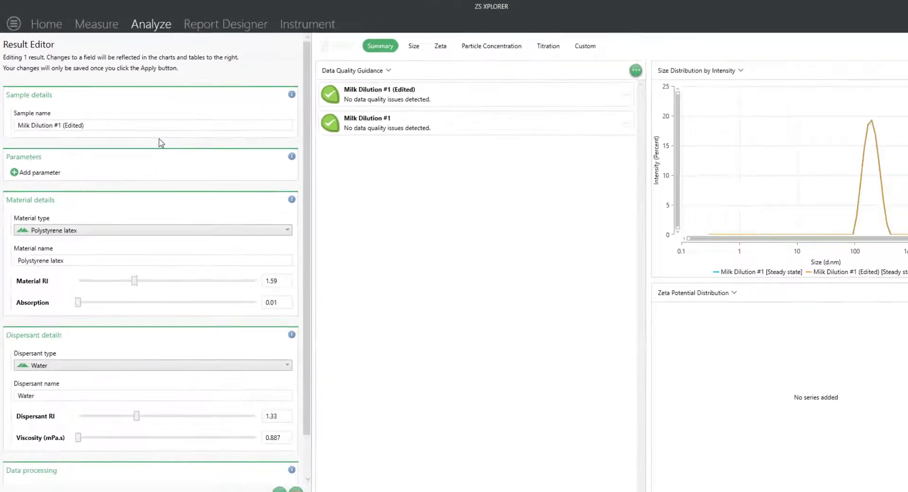
click(103, 116)
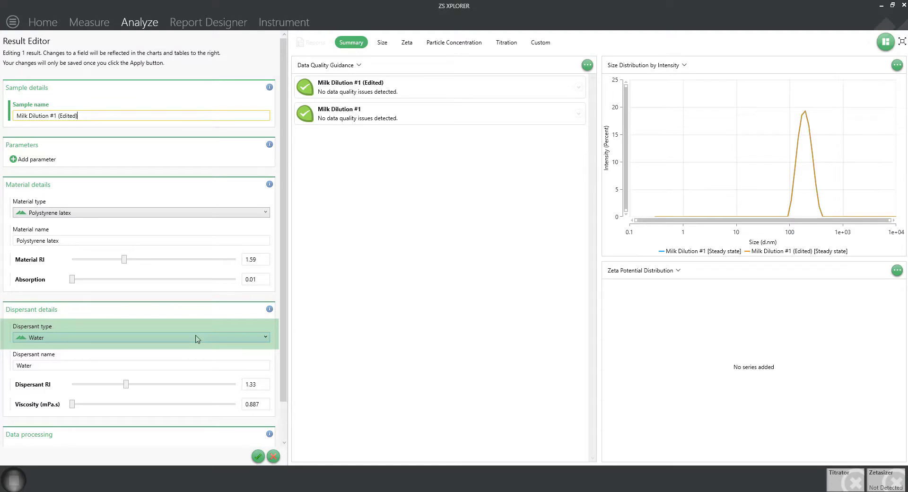
Change the edited result's dispersant type to 40 % Sucrose.
click(198, 339)
scroll(126, 233, down, 1)
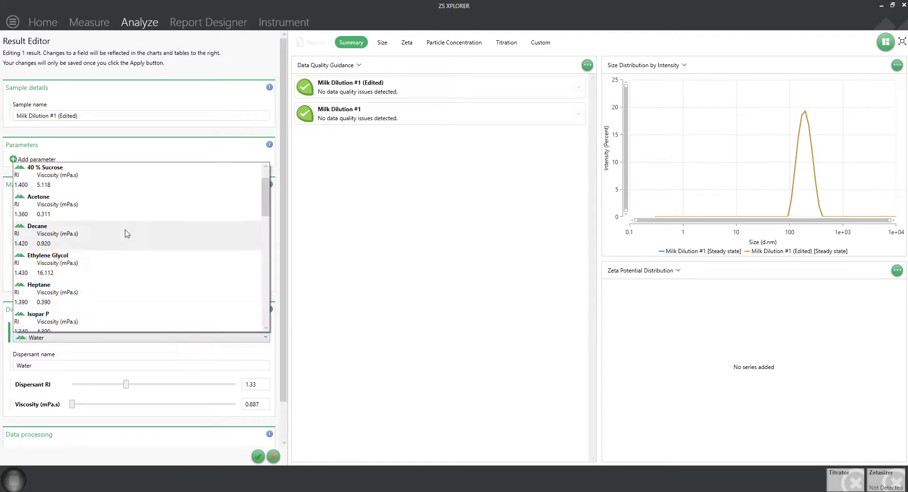
click(94, 179)
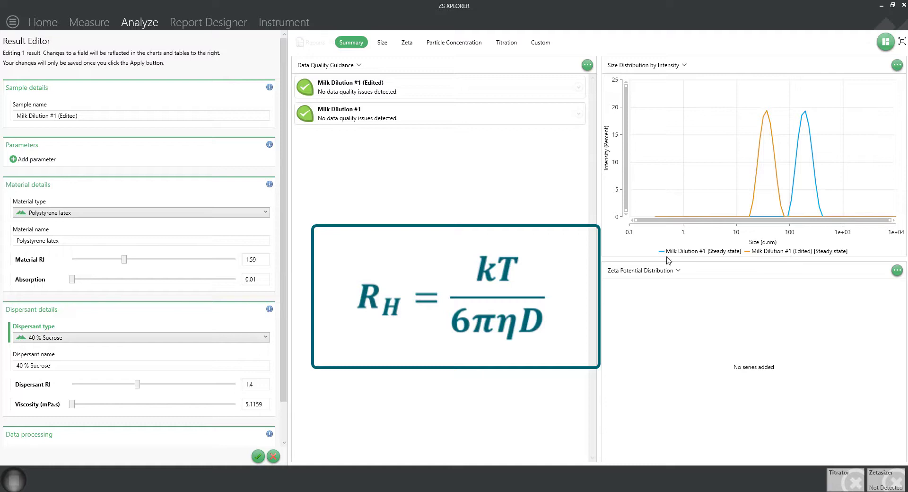
Set dispersant viscosity to 250 mPa.s and material RI to 0.175, then apply the edit.
mouse_move(74, 406)
mouse_down()
mouse_move(101, 405)
mouse_move(83, 408)
mouse_up()
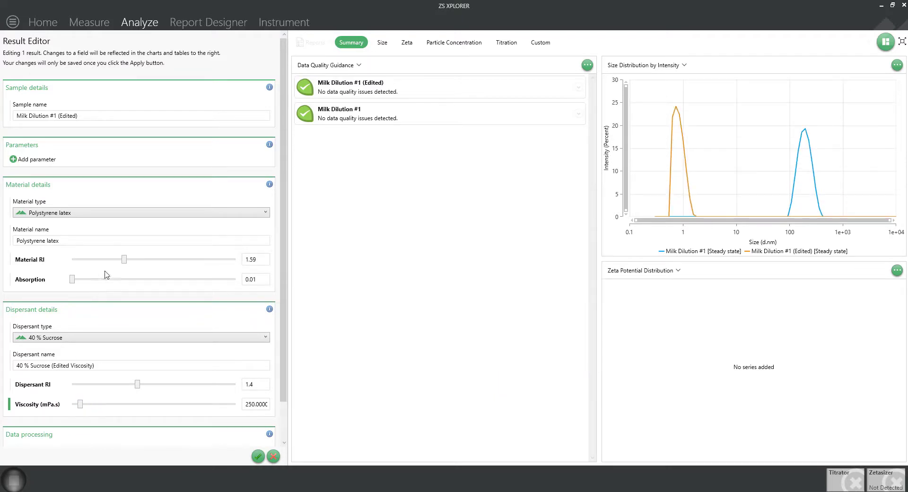
drag(124, 260, 122, 287)
click(259, 456)
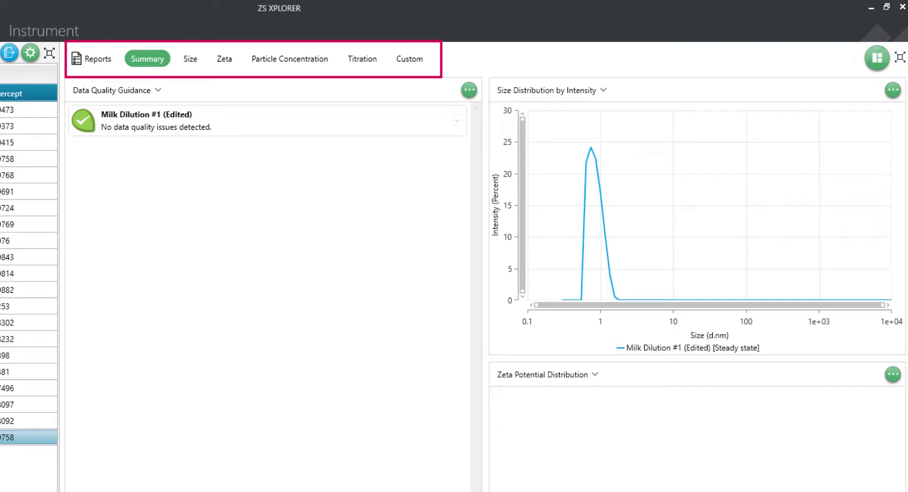
Show the Report Explorer list of report templates from the Reports tab.
click(95, 60)
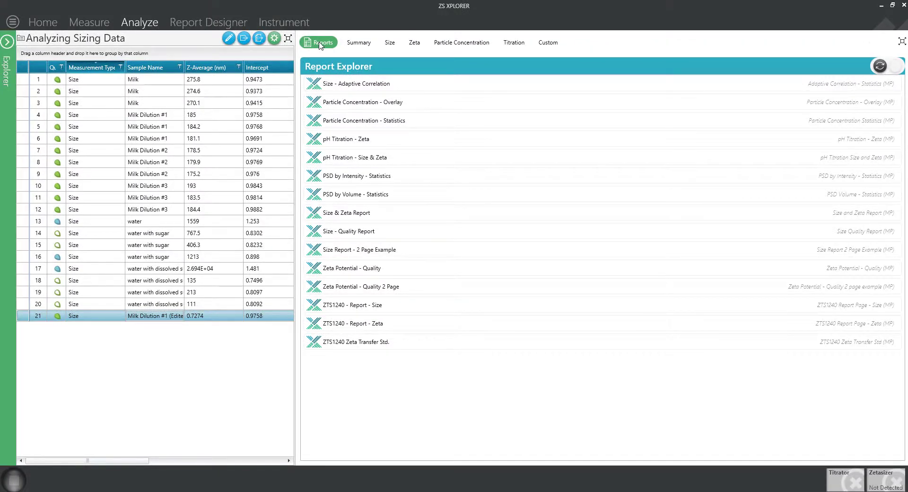
With Milk Dilution #1 selected, browse the report templates and open the Size - Quality Report preview.
click(128, 116)
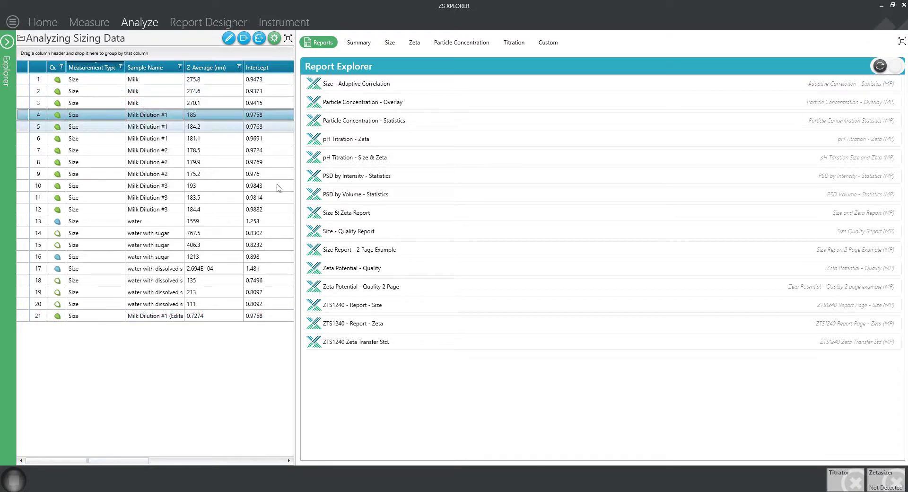
click(460, 176)
click(896, 67)
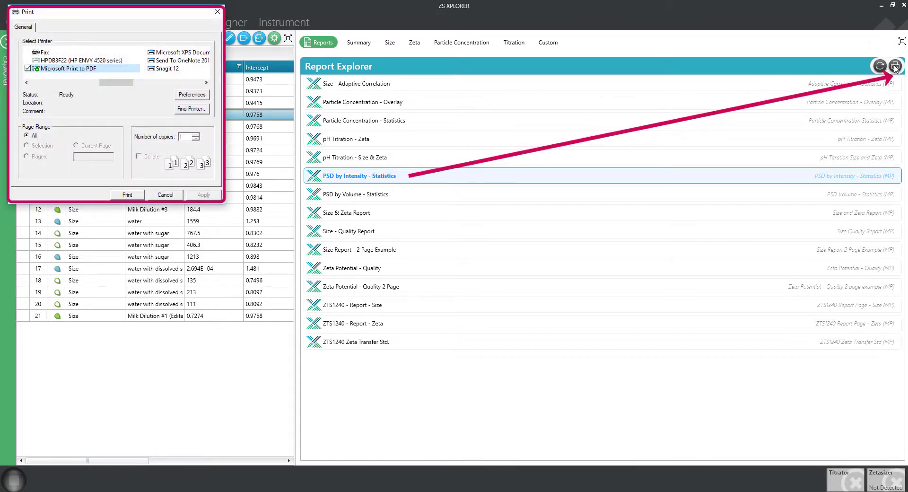
key(Escape)
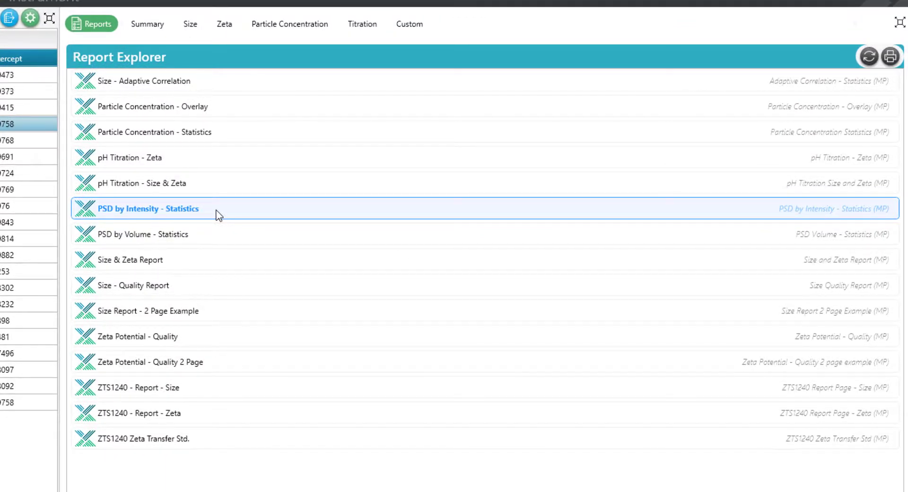
click(216, 233)
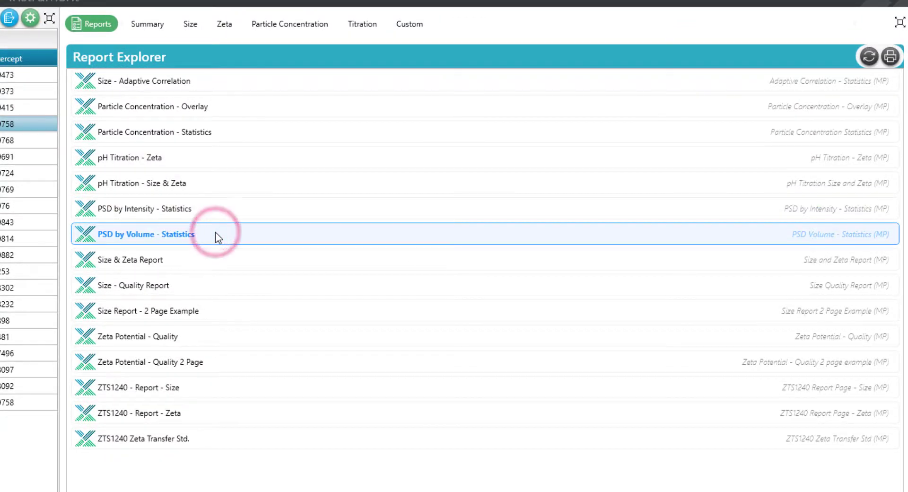
click(197, 290)
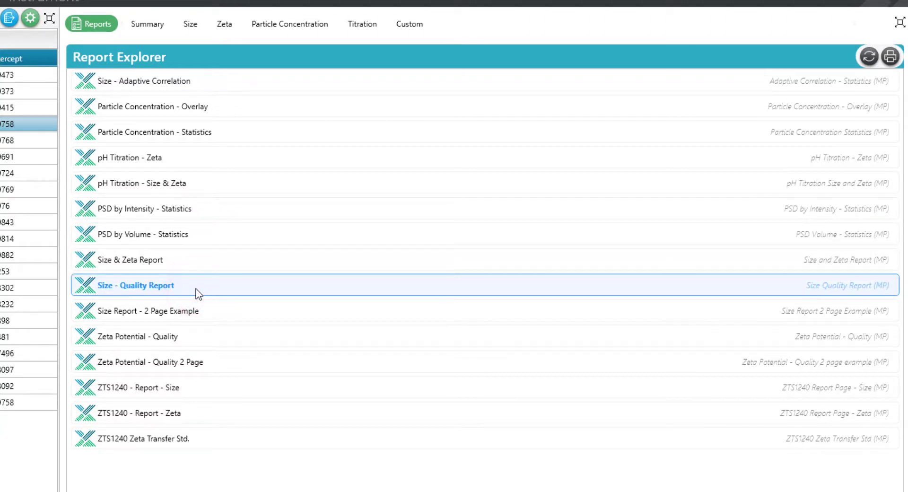
double_click(198, 289)
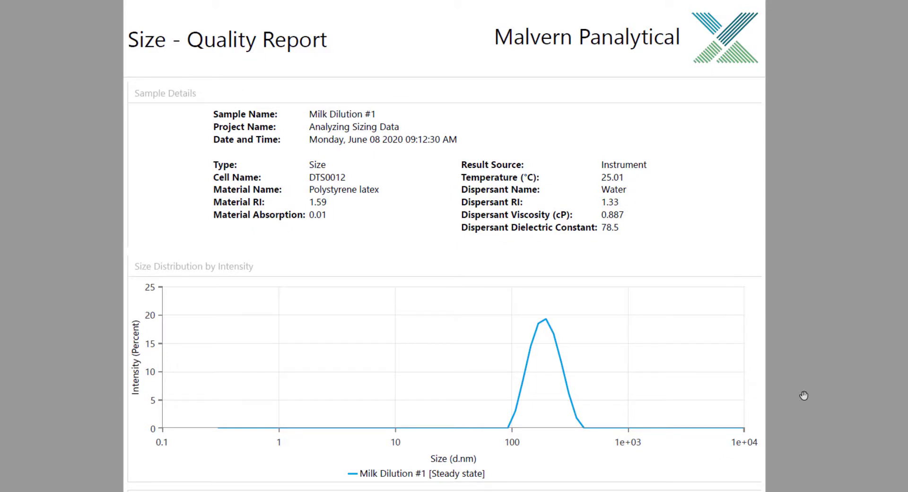
Scroll down through the Size - Quality Report preview.
scroll(804, 396, down, 1)
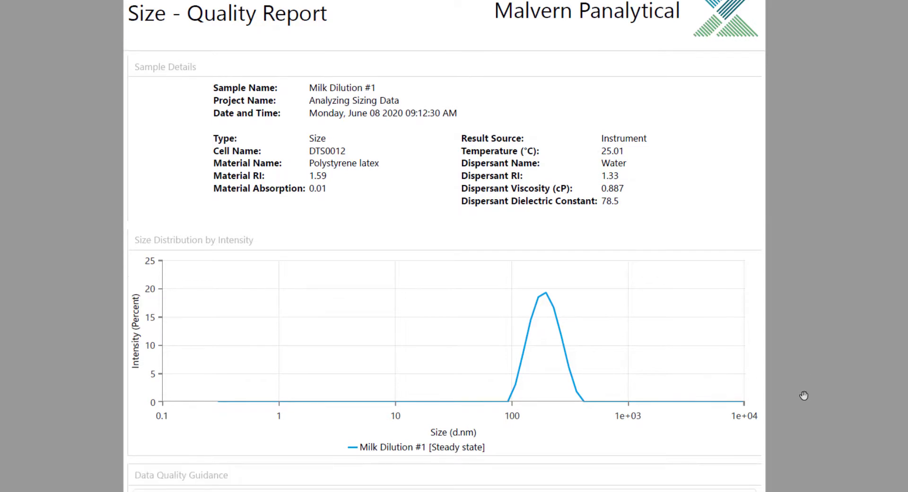
scroll(804, 396, down, 4)
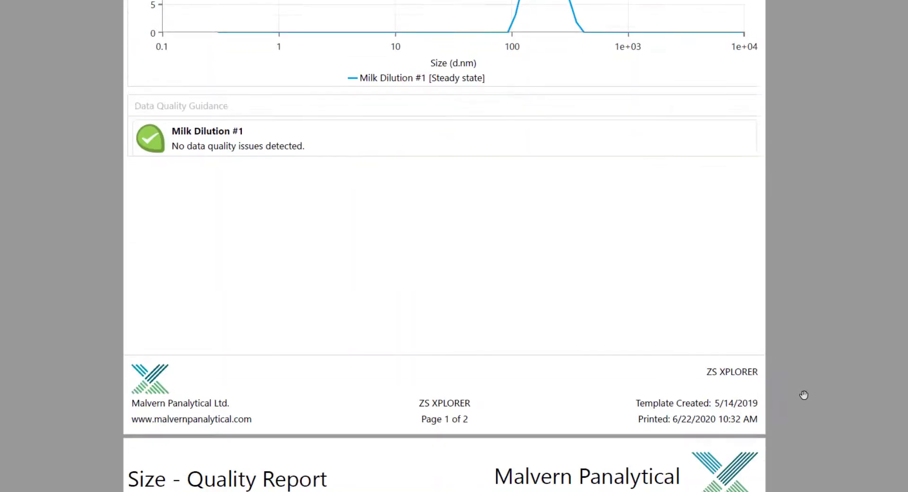
scroll(805, 394, down, 5)
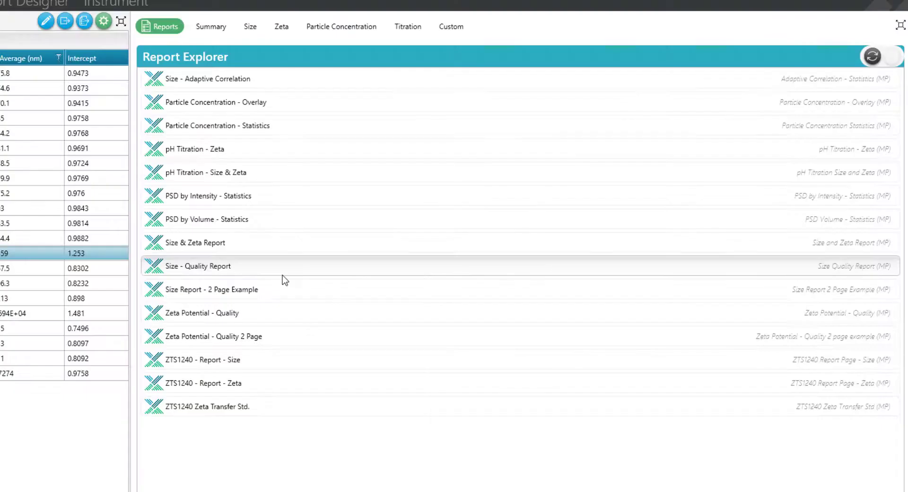
Check the Summary view with water guidance expanded, then the Size, Zeta, Particle Concentration and Titration views.
click(208, 27)
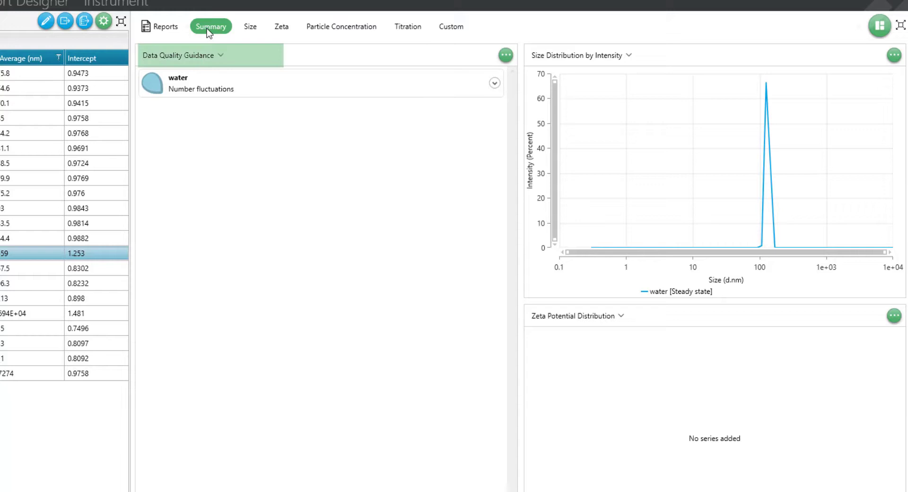
click(494, 84)
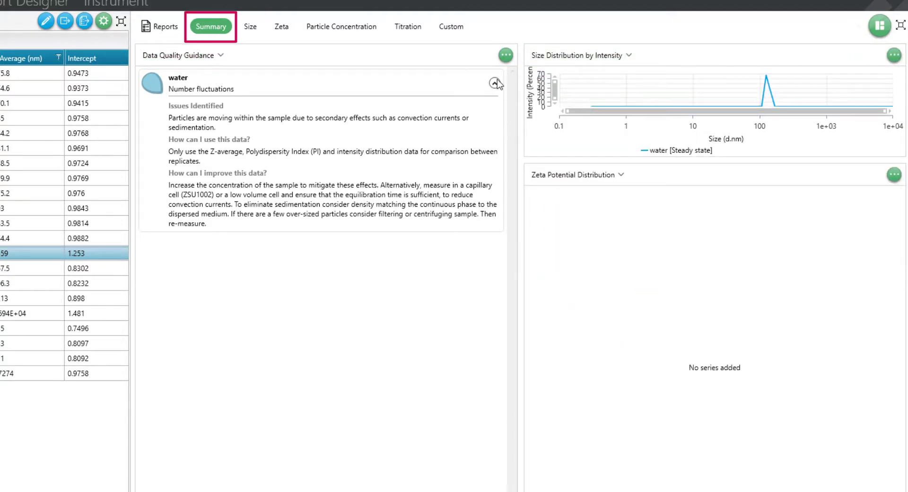
click(245, 29)
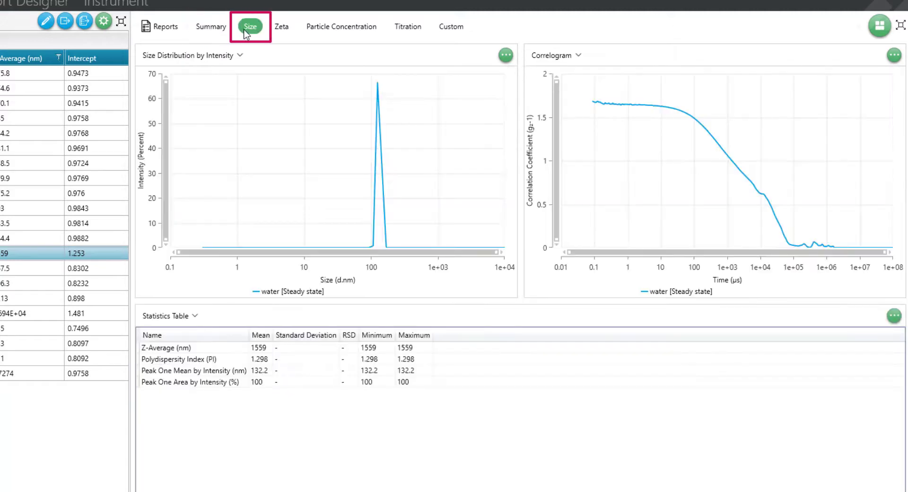
click(280, 29)
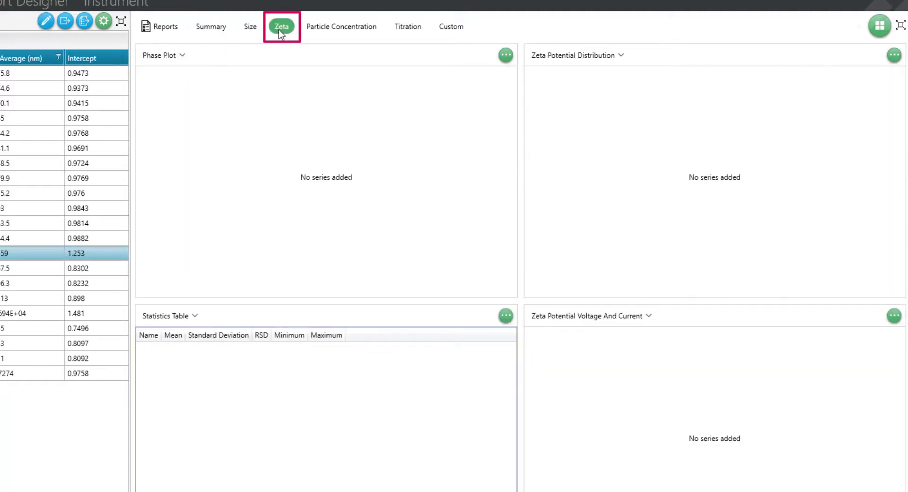
click(381, 29)
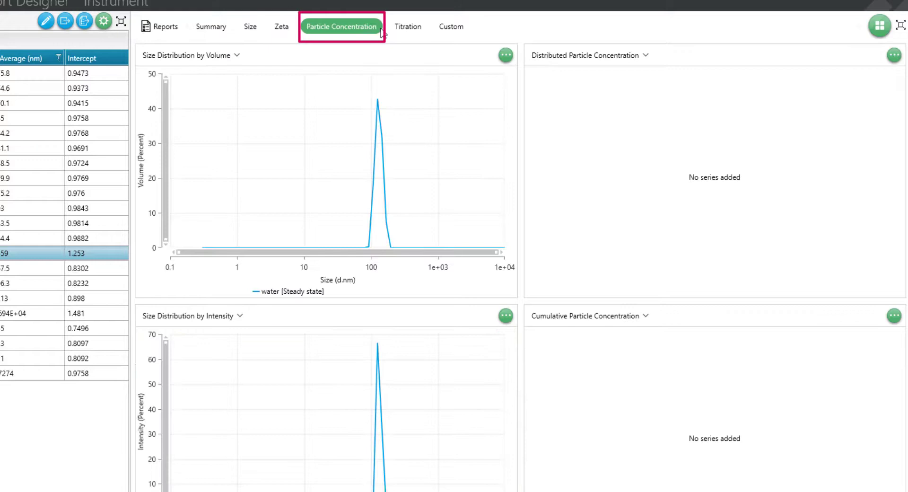
click(414, 29)
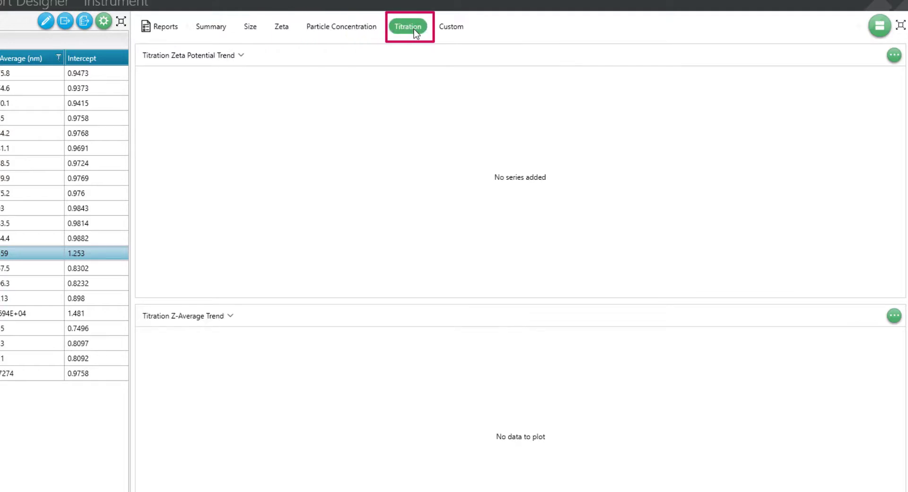
On the Custom dashboard, swap Data Quality Guidance for a Parameter List and open its available parameters.
click(441, 27)
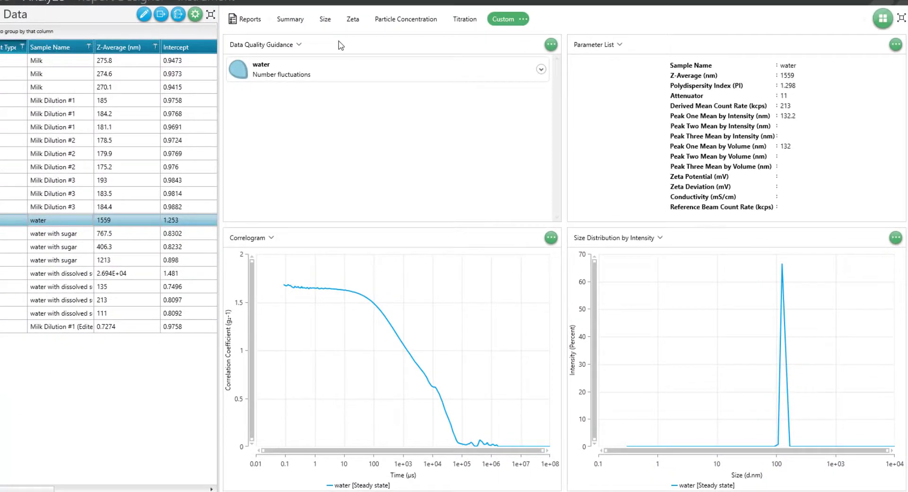
click(299, 45)
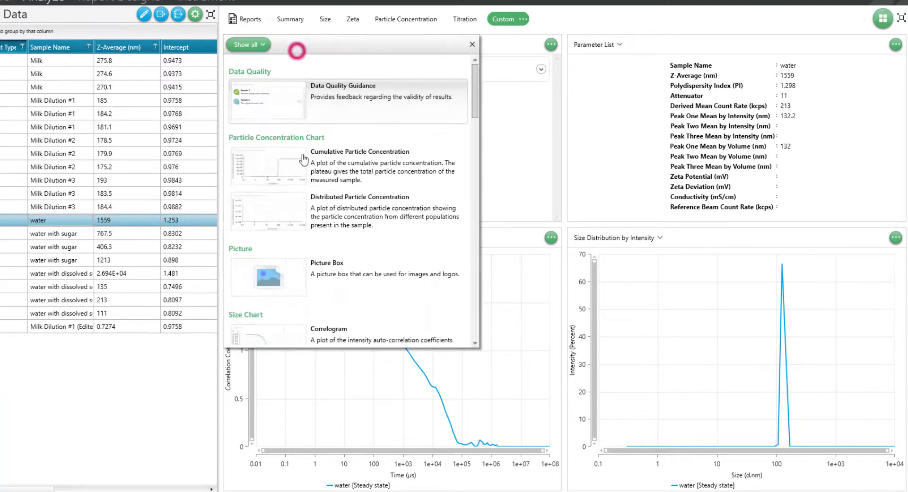
scroll(351, 208, down, 2)
scroll(351, 208, down, 10)
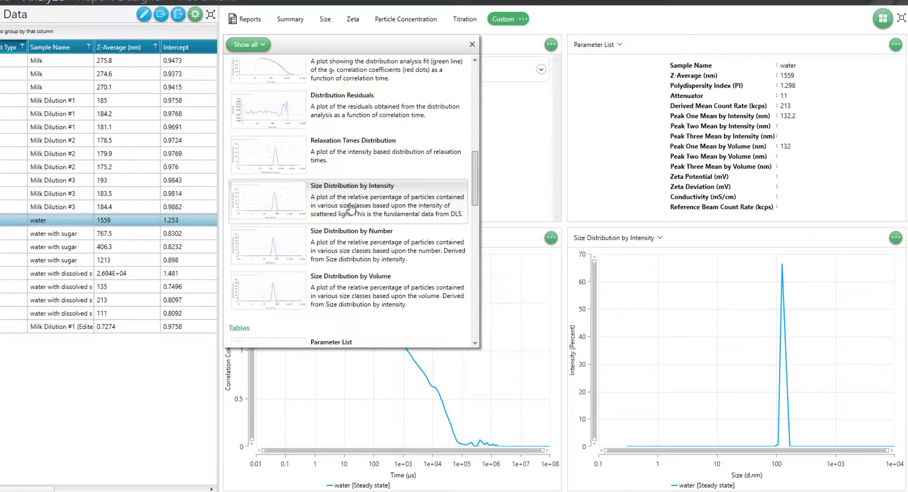
click(353, 187)
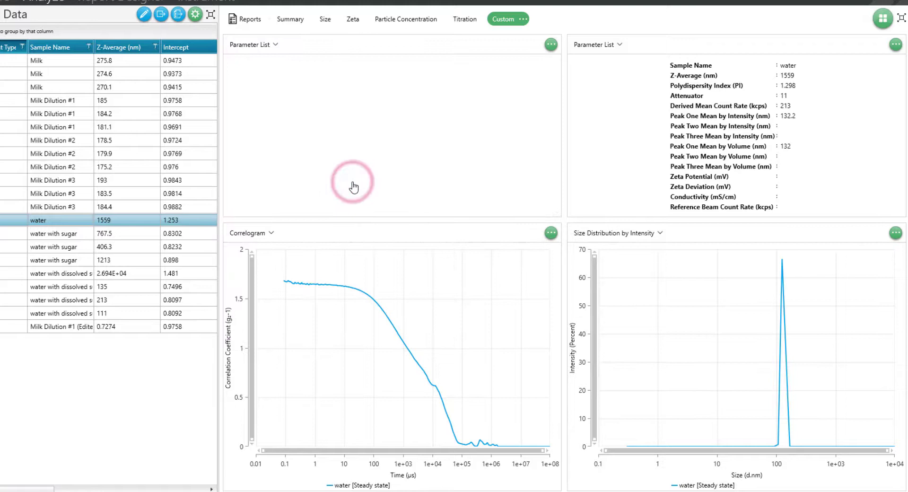
click(553, 49)
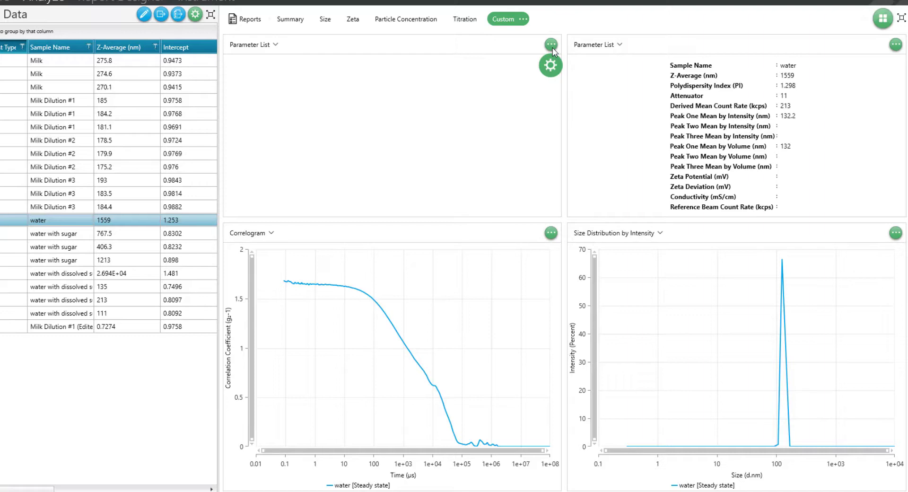
click(551, 68)
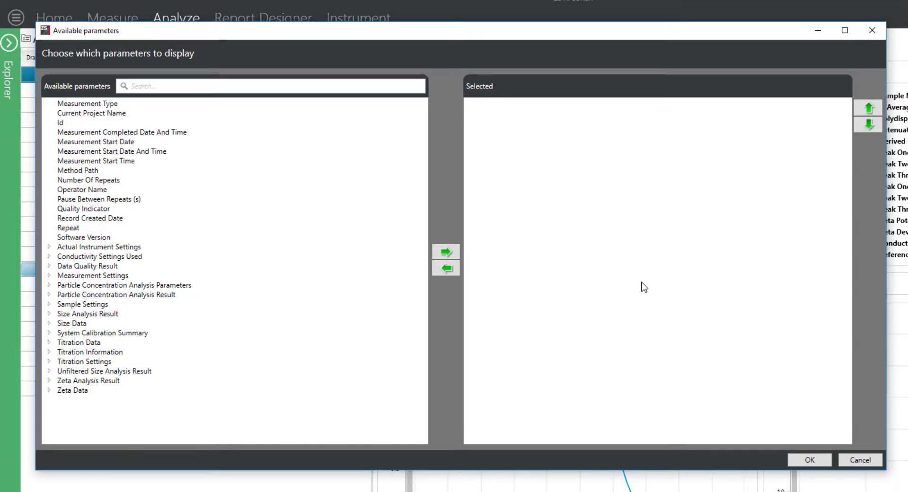
click(860, 460)
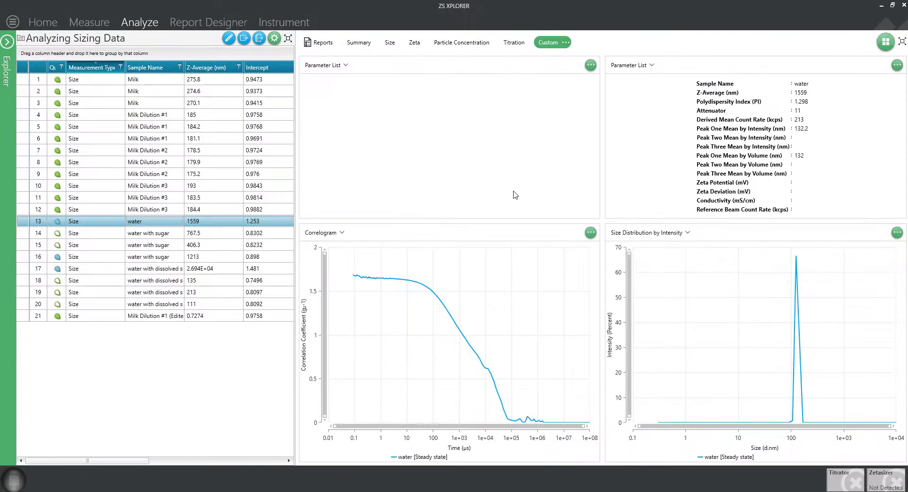
In Report Designer, create a new report titled 'My Report' and add a two-column panel row.
click(209, 23)
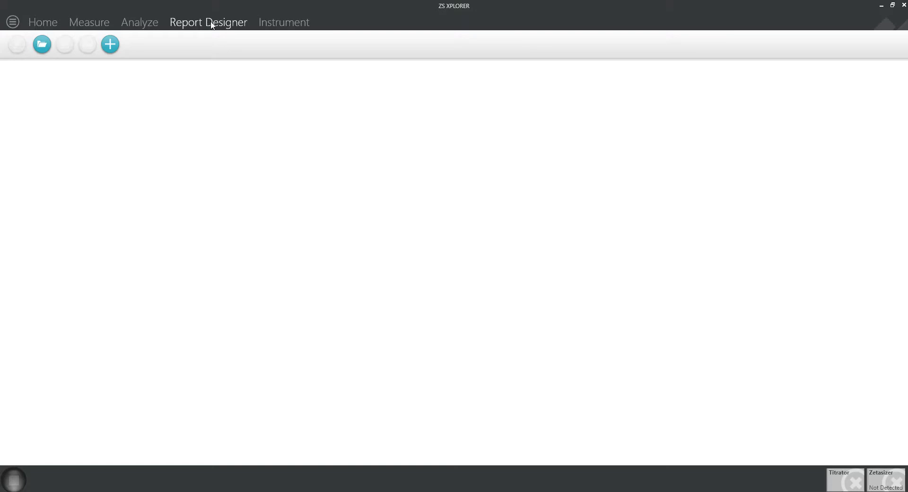
click(110, 44)
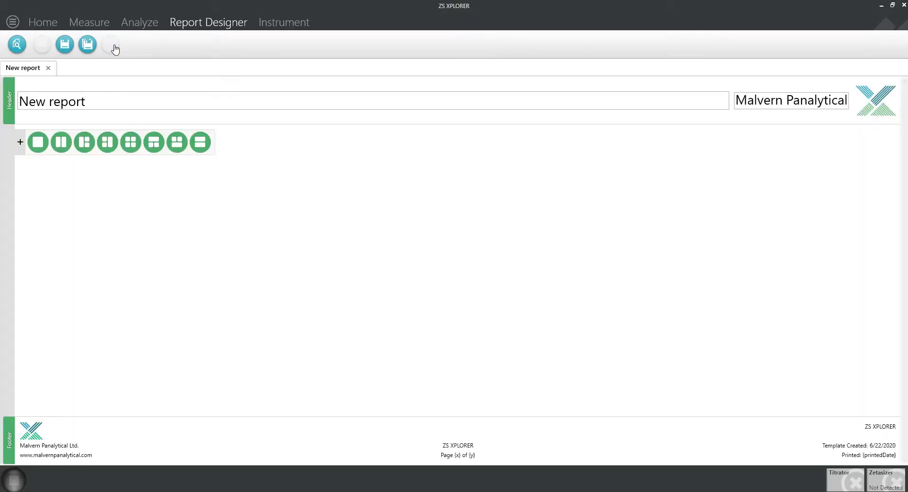
text(My Report)
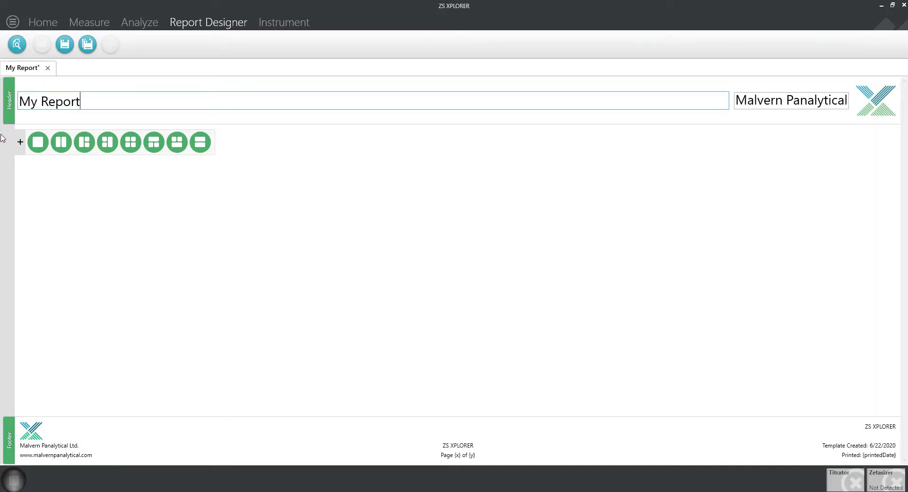
click(61, 146)
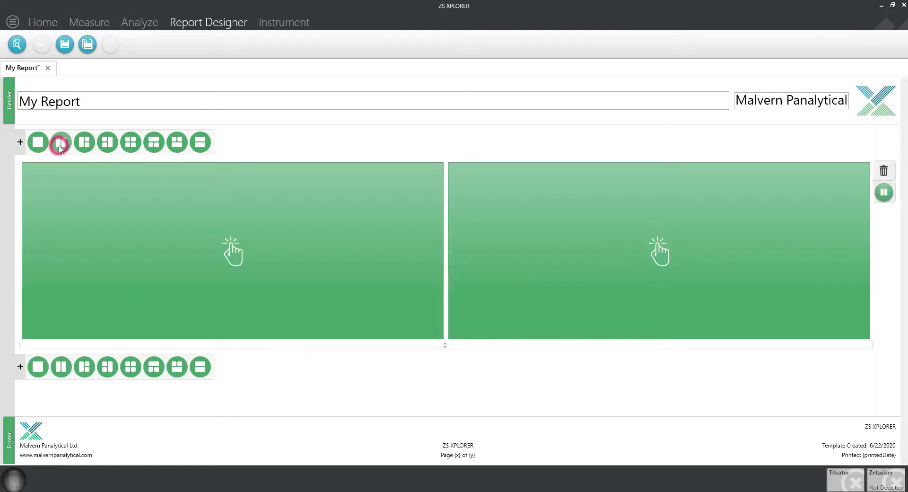
Put a Size Distribution by Intensity chart in the left panel.
click(242, 228)
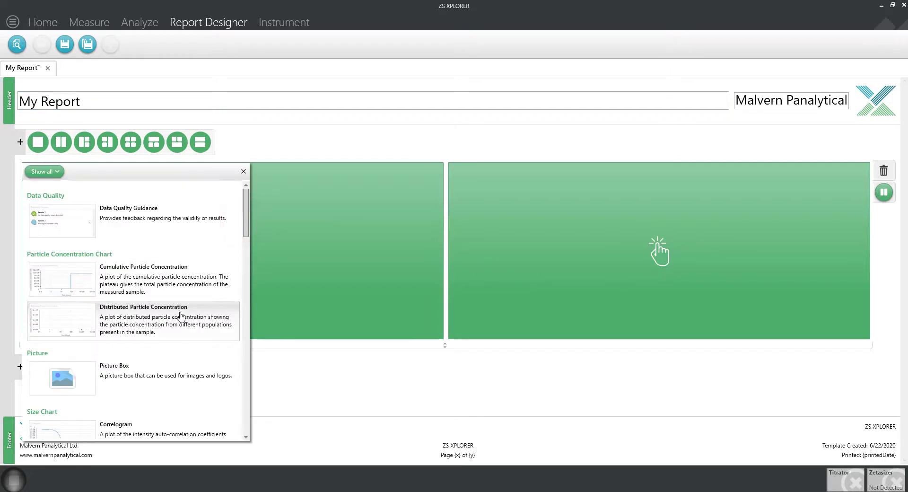
scroll(181, 316, down, 6)
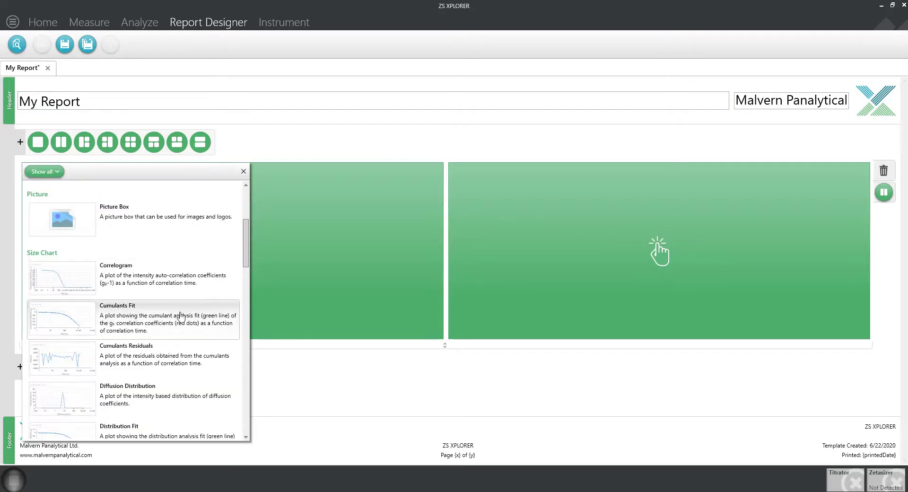
scroll(179, 316, down, 3)
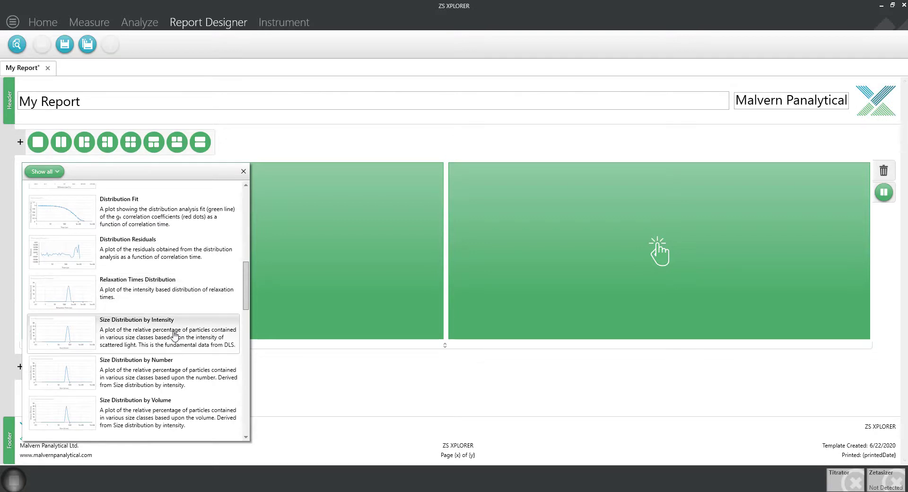
click(174, 333)
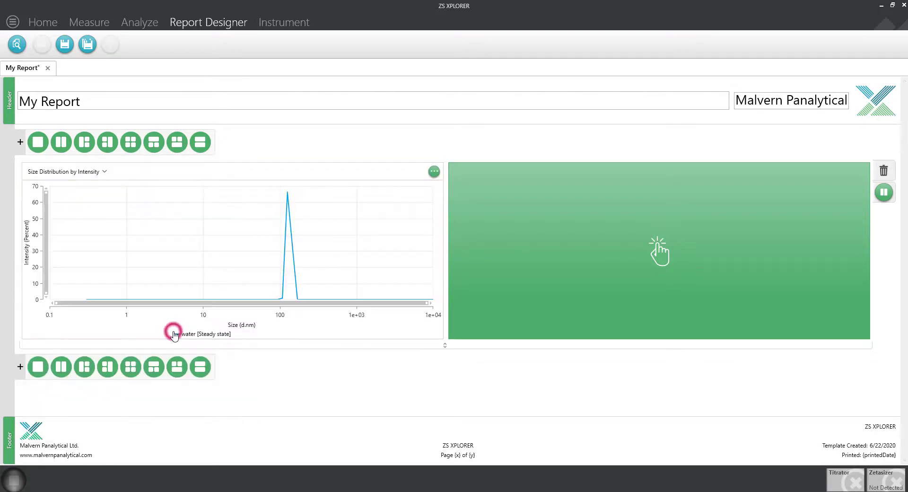
Put a Statistics Table in the right panel.
click(695, 246)
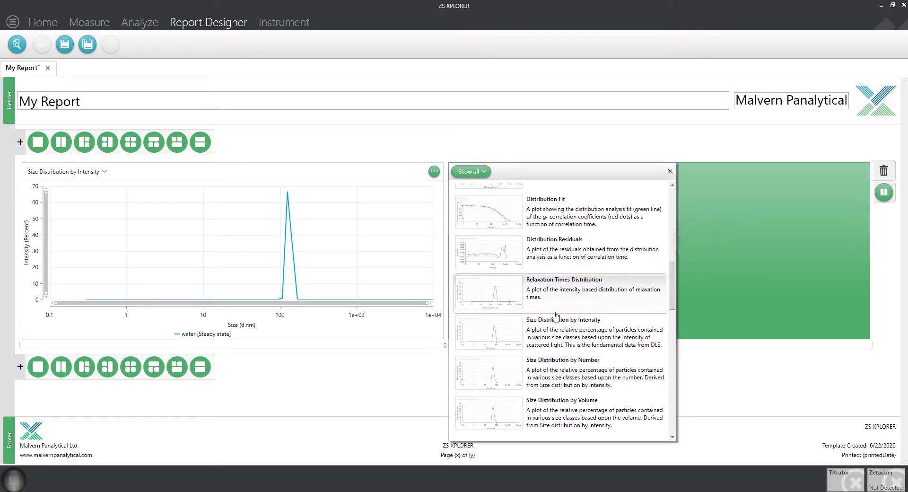
scroll(569, 332, down, 5)
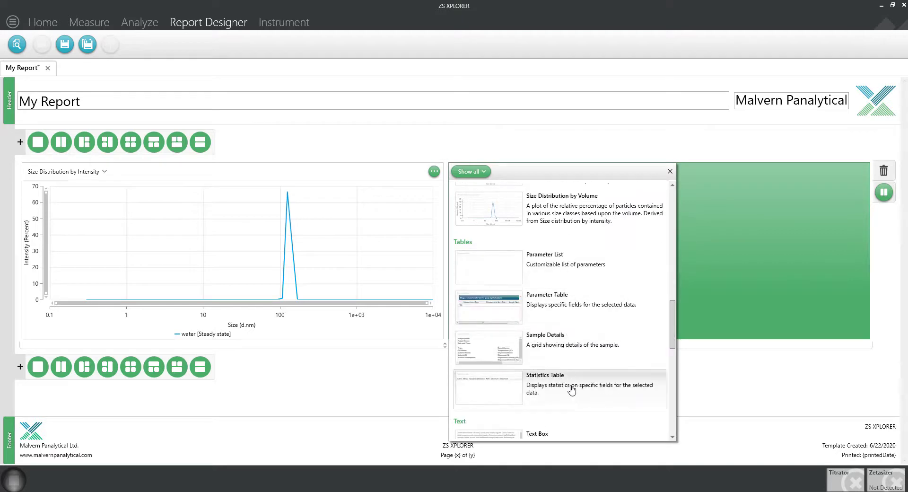
click(571, 387)
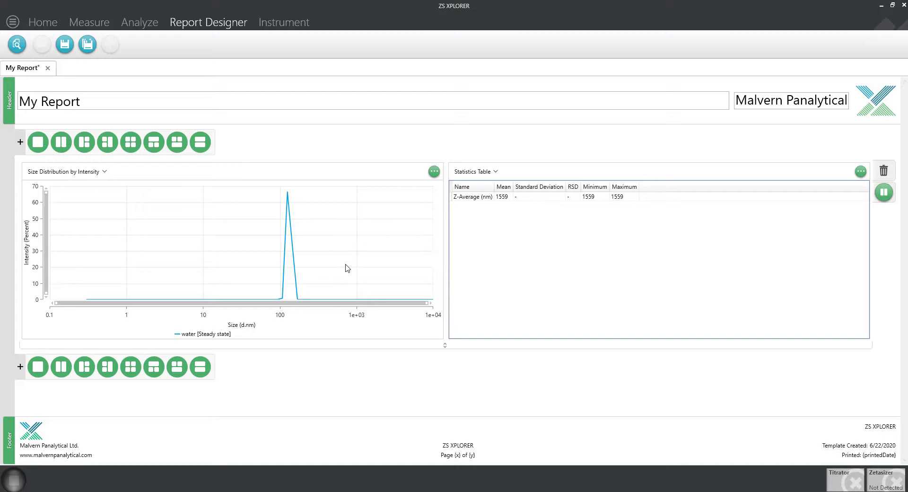
Add a full-width row above and fill it with Sample Details for the water sample.
click(35, 142)
click(394, 246)
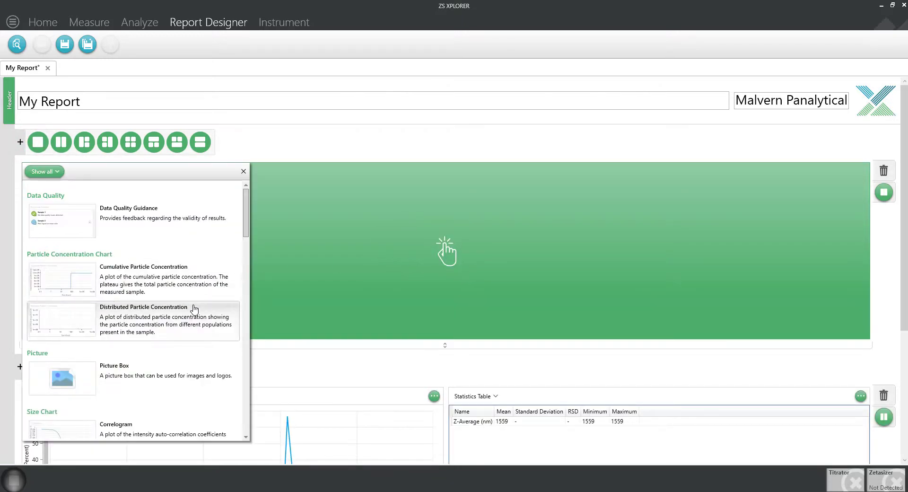
scroll(194, 309, down, 20)
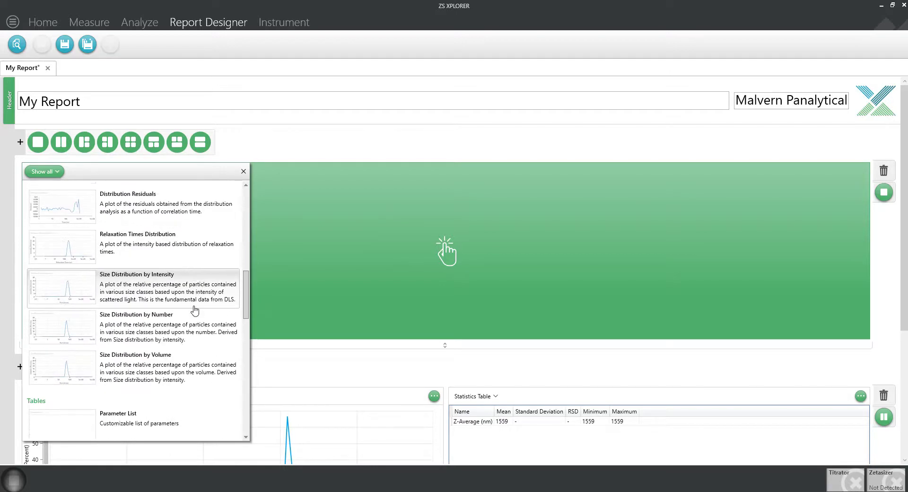
scroll(194, 308, down, 3)
click(178, 337)
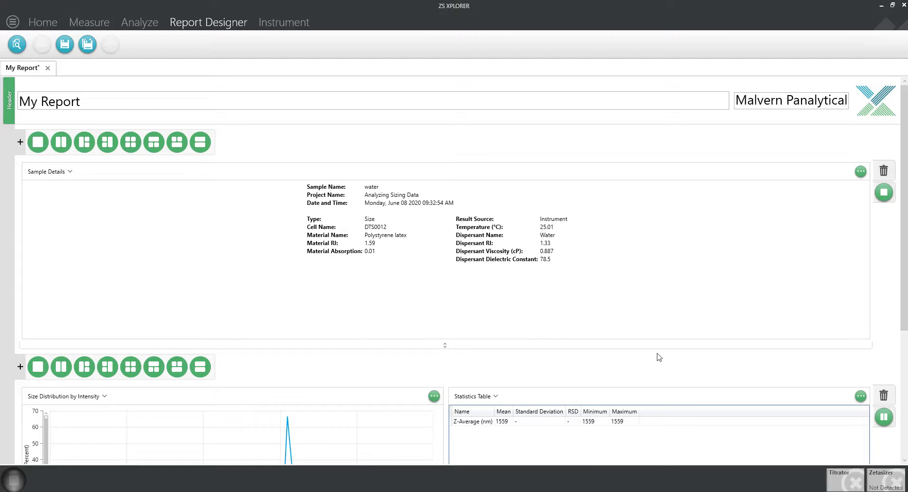
scroll(756, 368, down, 3)
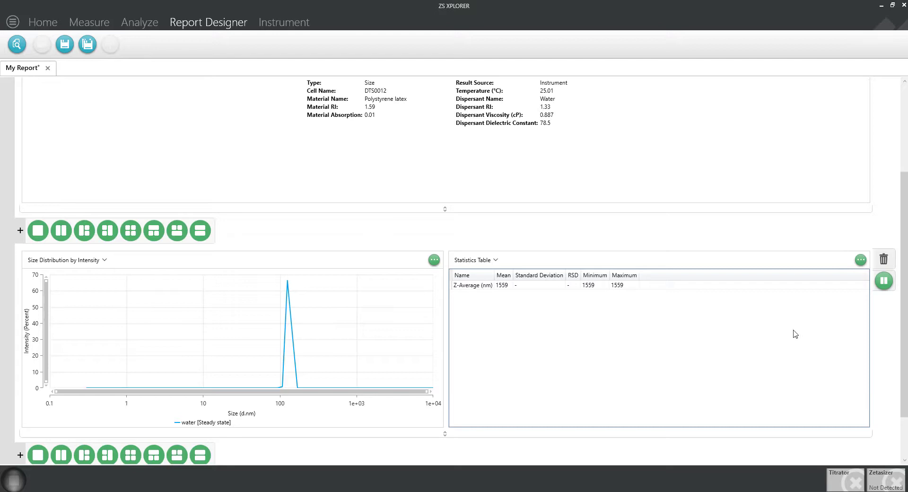
Search 'poly' and add Polydispersity Index (PI) to the statistics table parameters after Z-Average.
click(860, 259)
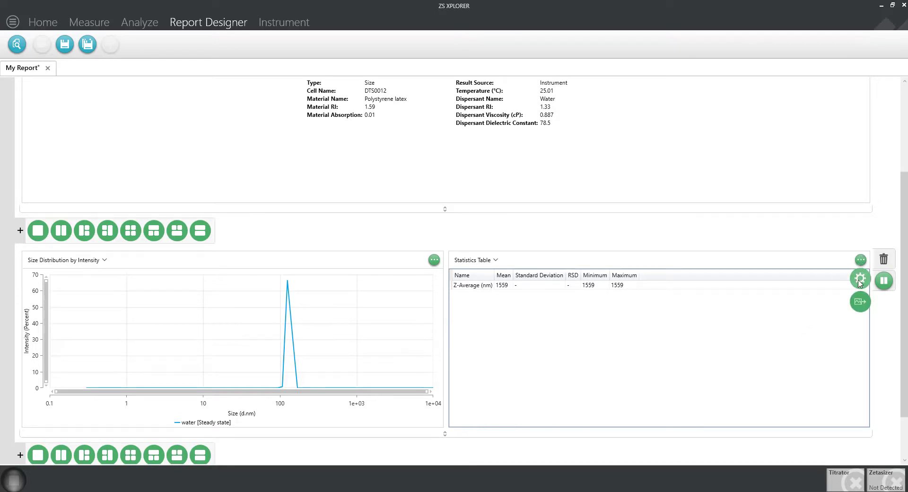
click(860, 279)
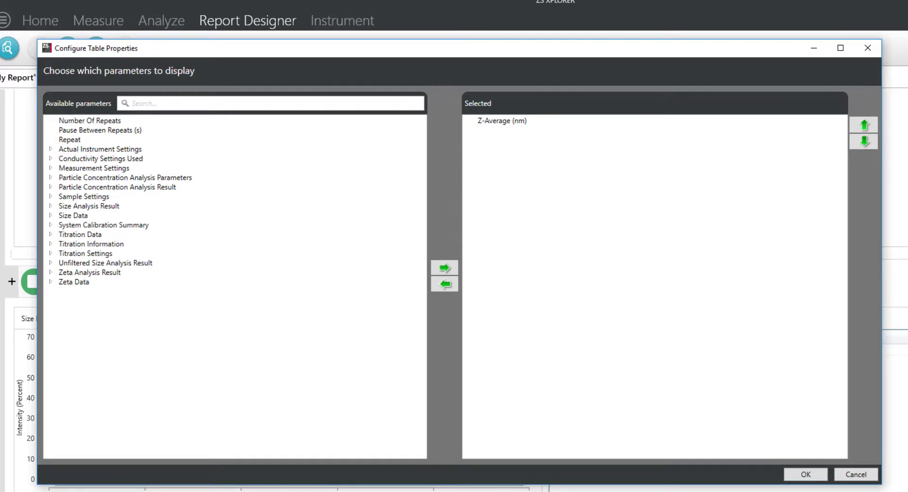
click(334, 104)
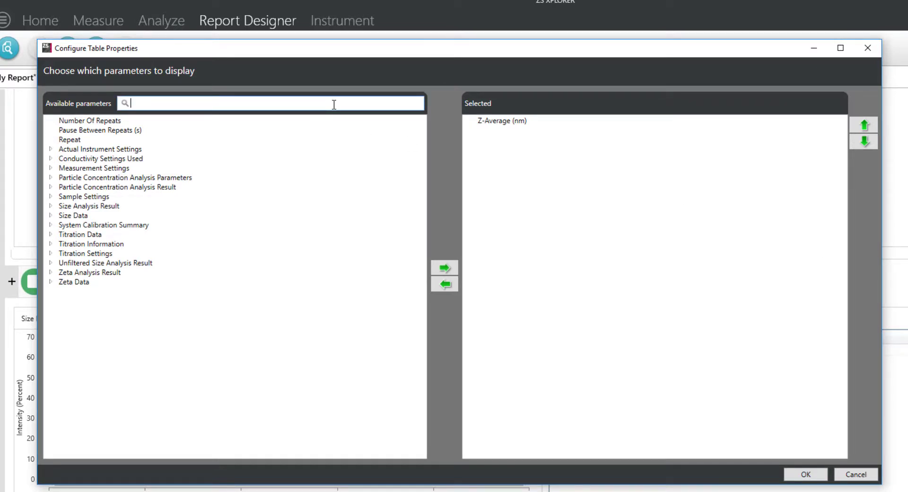
text(poly)
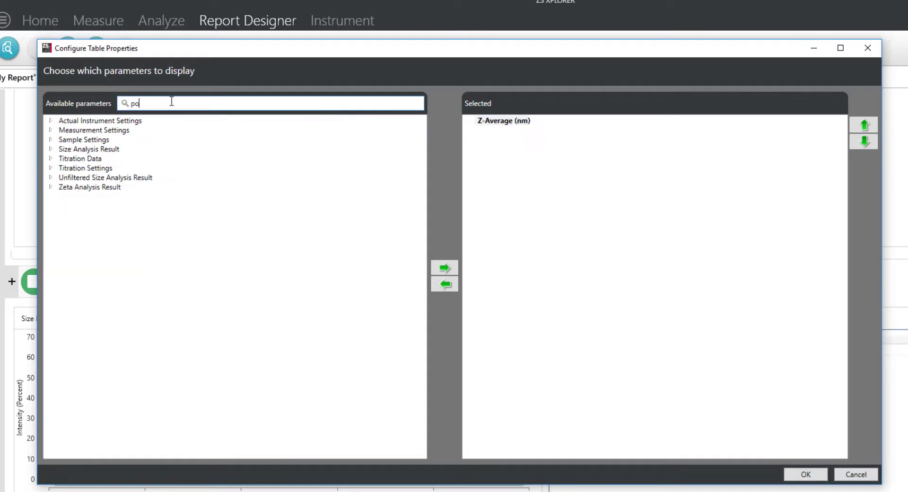
click(149, 139)
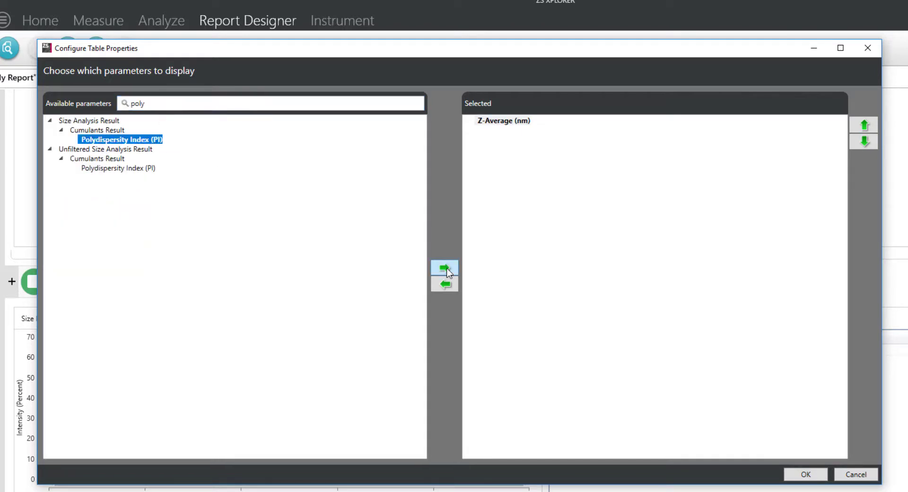
click(445, 269)
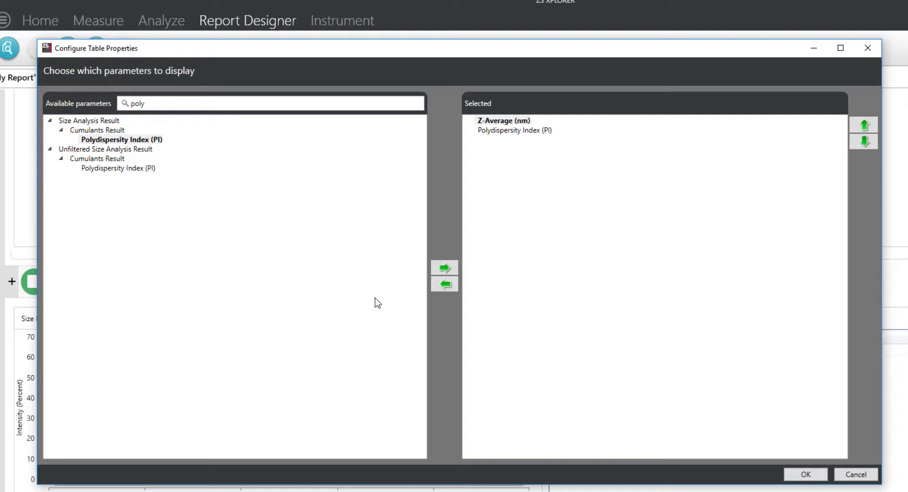
double_click(150, 104)
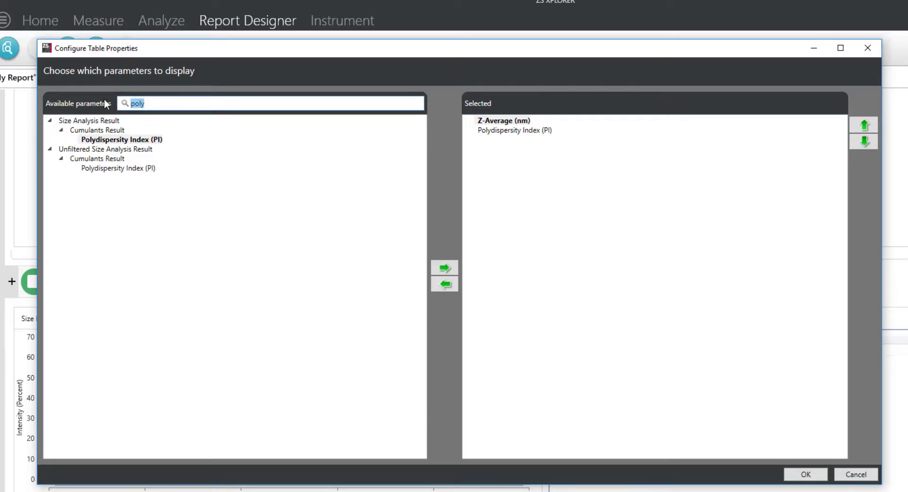
key(BackSpace)
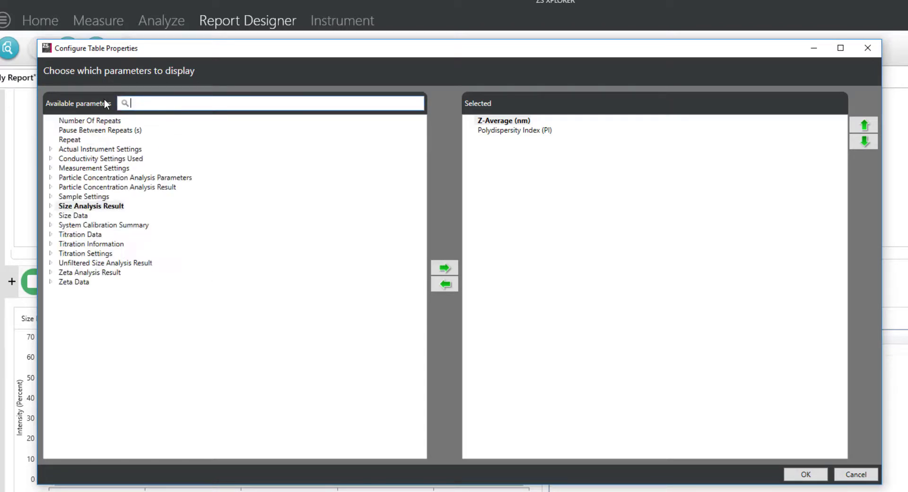
Add Peak One, Two and Three Mean by Intensity (nm) from Intensity Peak Summary Data.
click(49, 206)
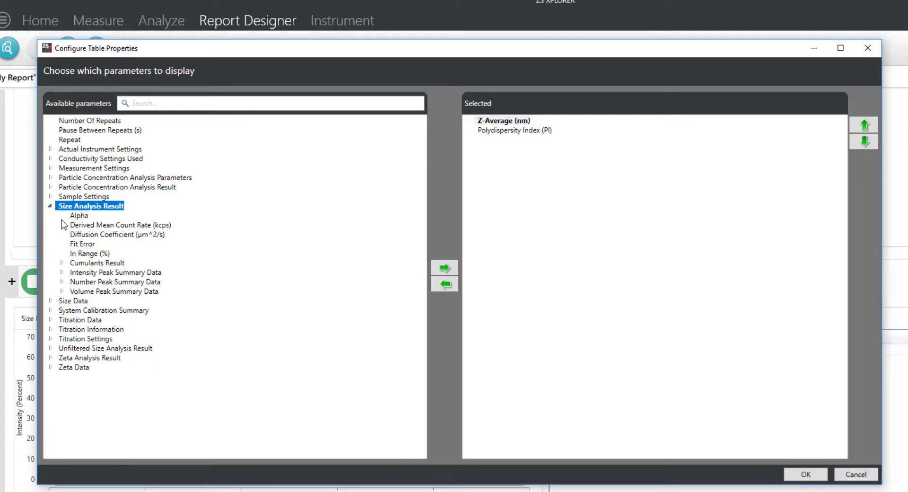
click(61, 272)
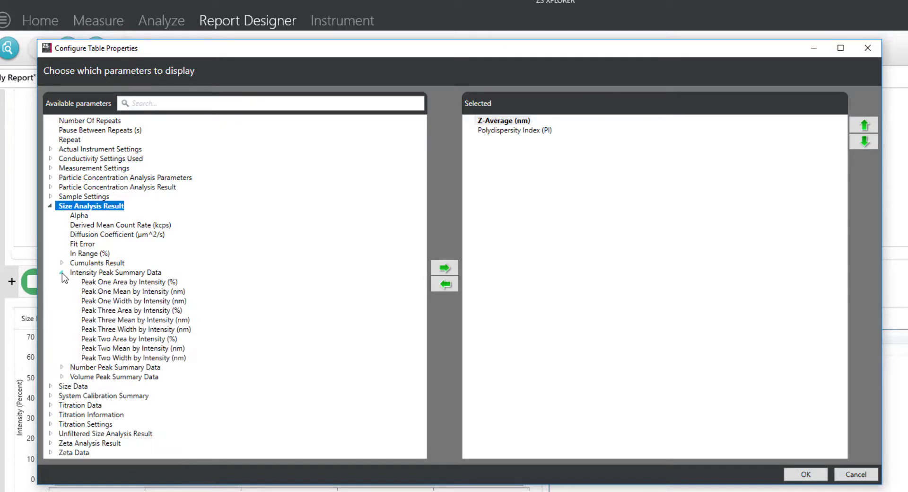
click(99, 292)
click(445, 268)
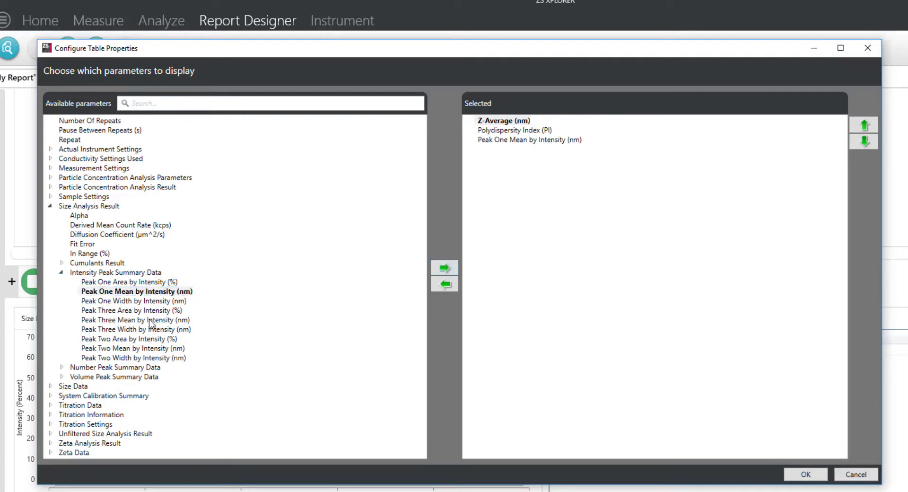
click(132, 348)
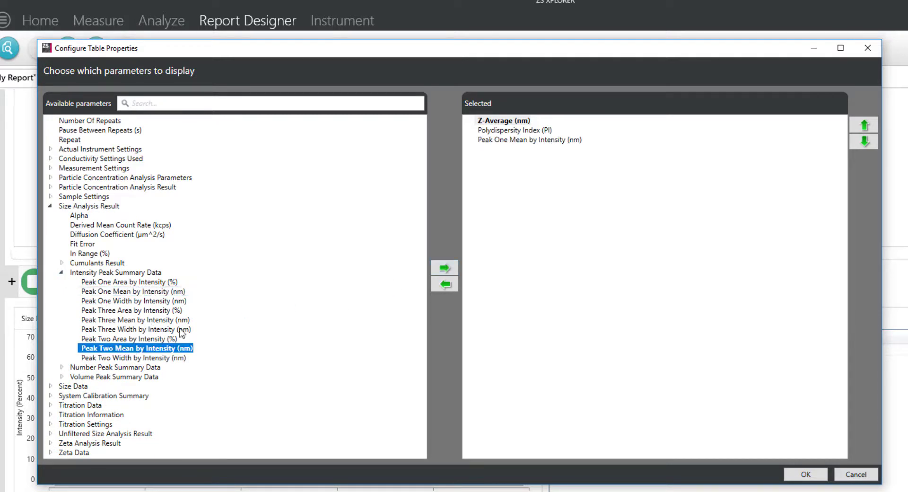
click(444, 268)
click(139, 324)
click(444, 272)
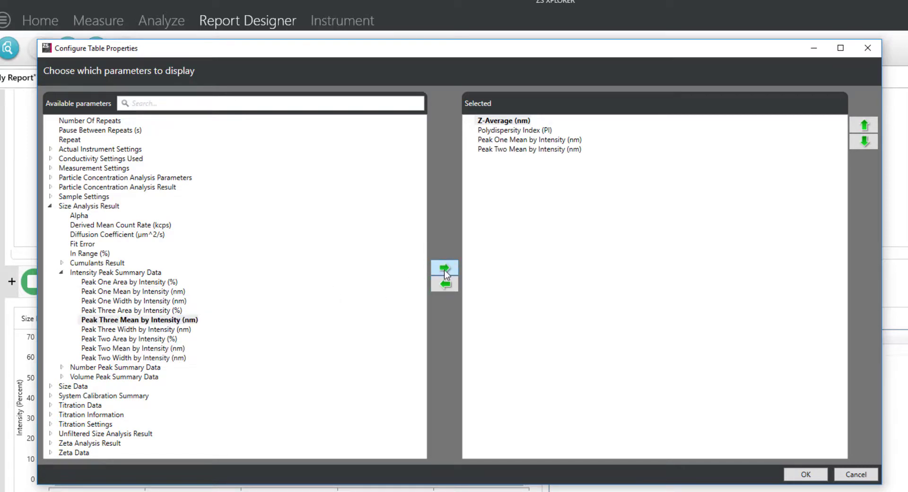
Add Peak One, Two and Three Mean by Volume (nm) and apply the table parameters.
click(61, 376)
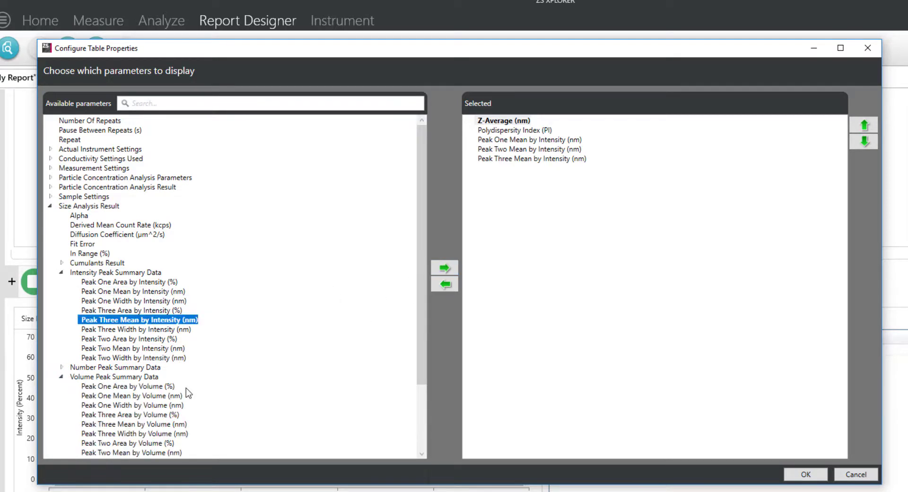
scroll(190, 388, down, 3)
click(141, 313)
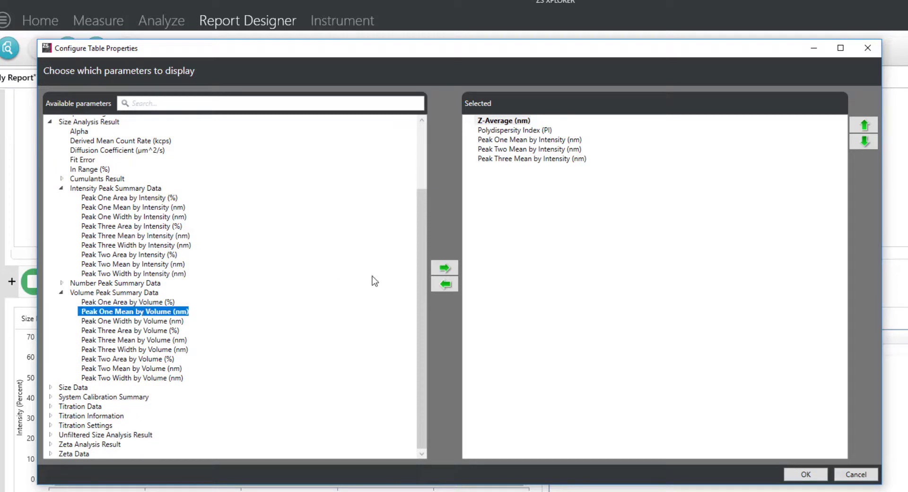
click(445, 269)
click(137, 368)
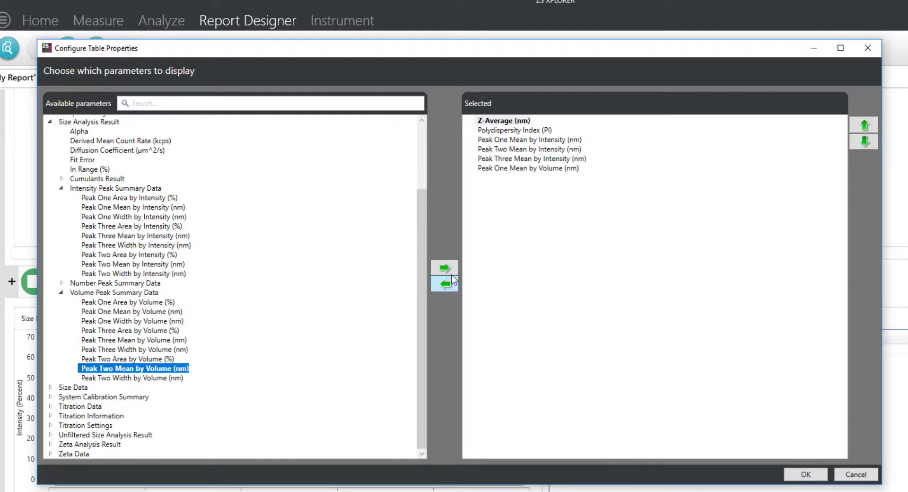
click(447, 270)
click(130, 340)
click(445, 268)
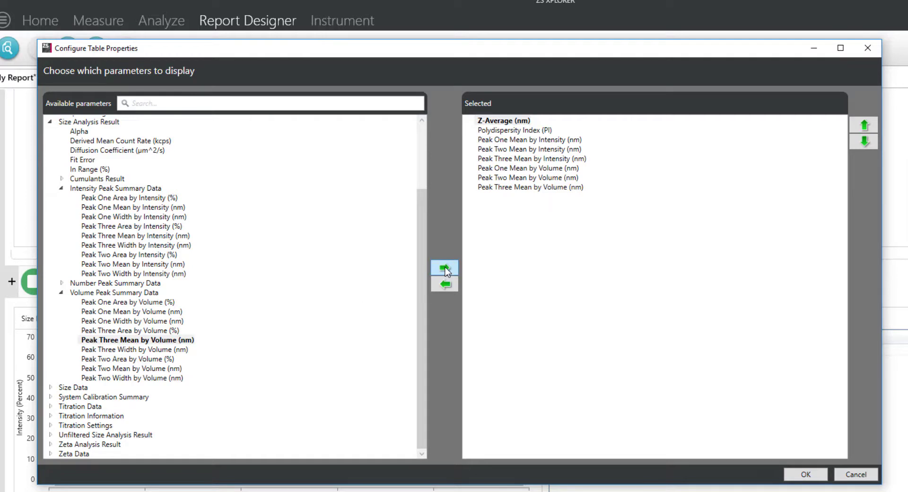
click(807, 476)
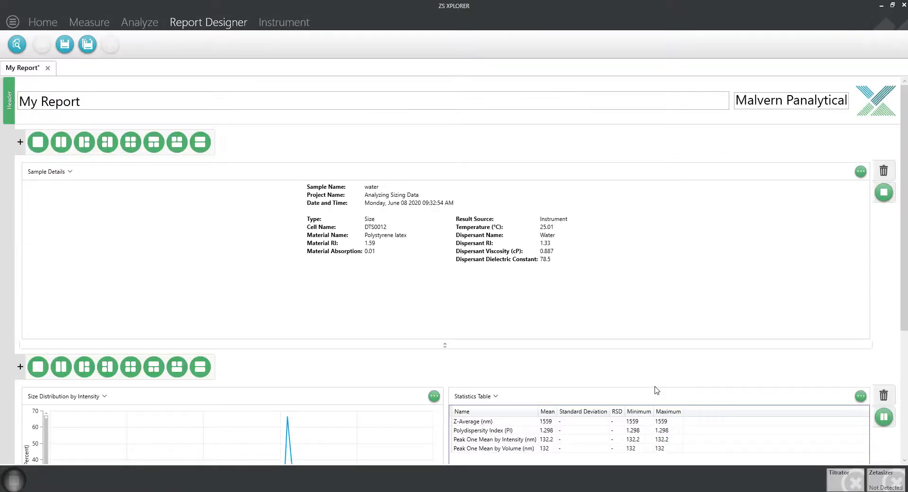
Save the template as Reports\My Report.zrep and scroll through its one-page print preview.
click(65, 46)
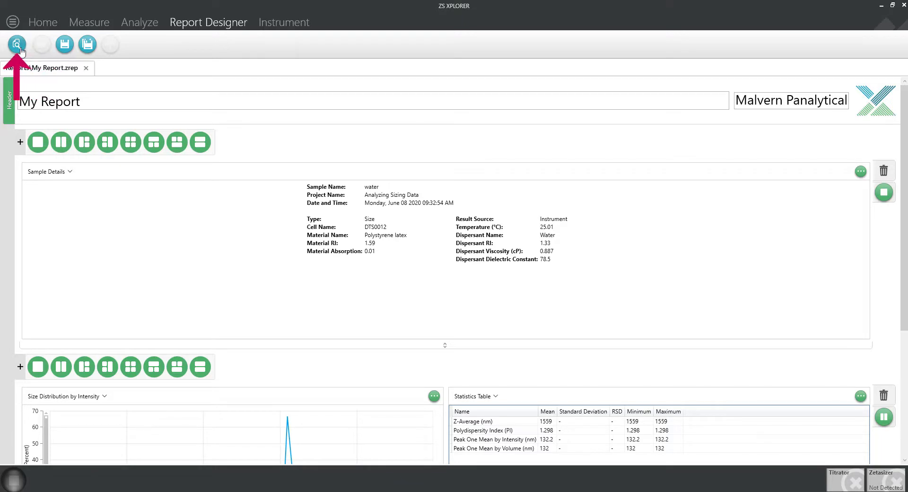
click(21, 50)
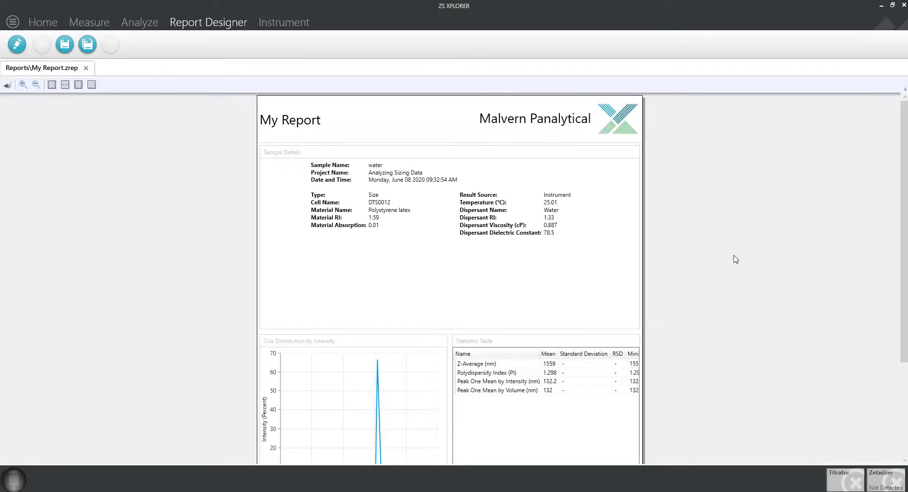
scroll(722, 243, down, 5)
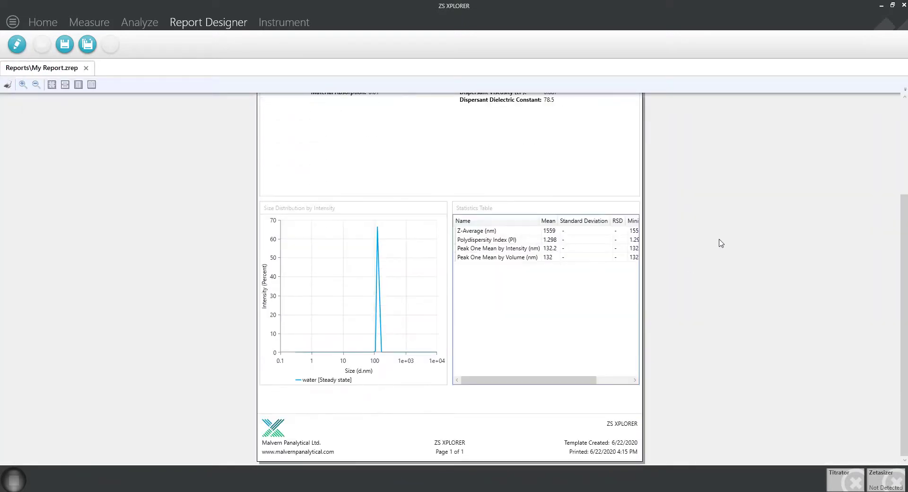
scroll(722, 243, up, 5)
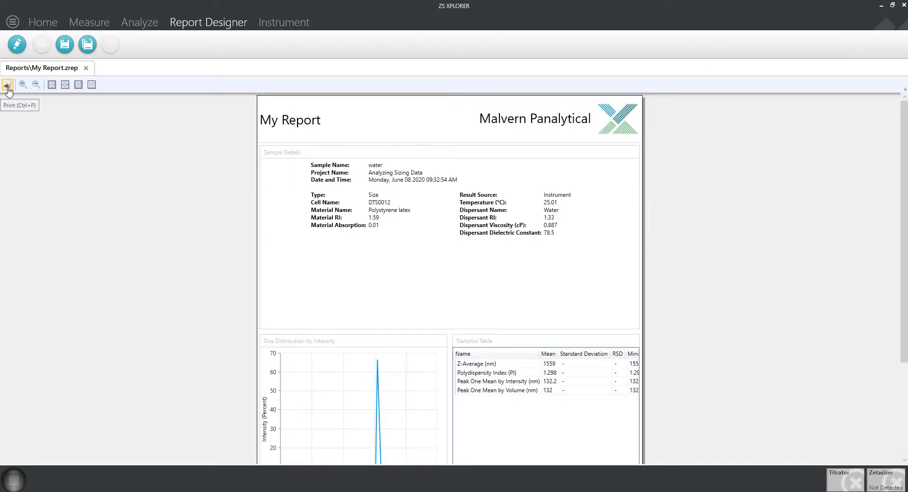
On the Analyze page, select the three Milk Dilution #1 measurements and choose My Report in Report Explorer.
click(135, 22)
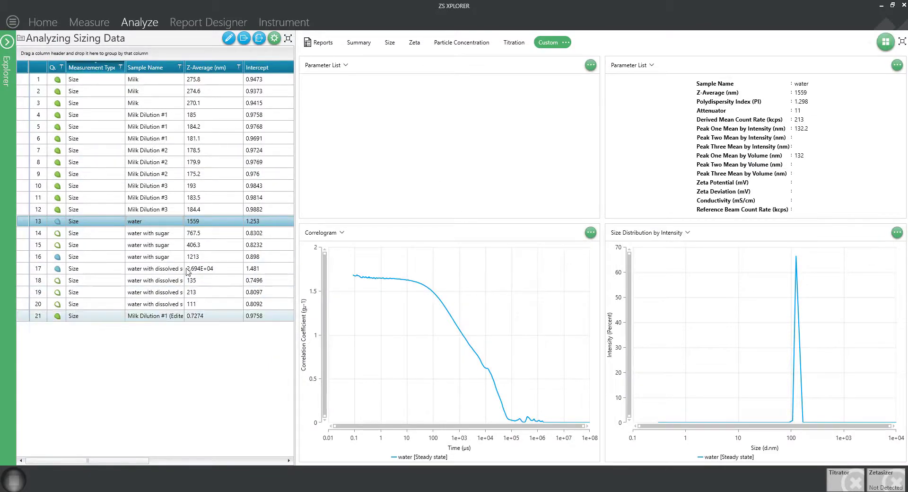
click(168, 126)
shift+click(168, 138)
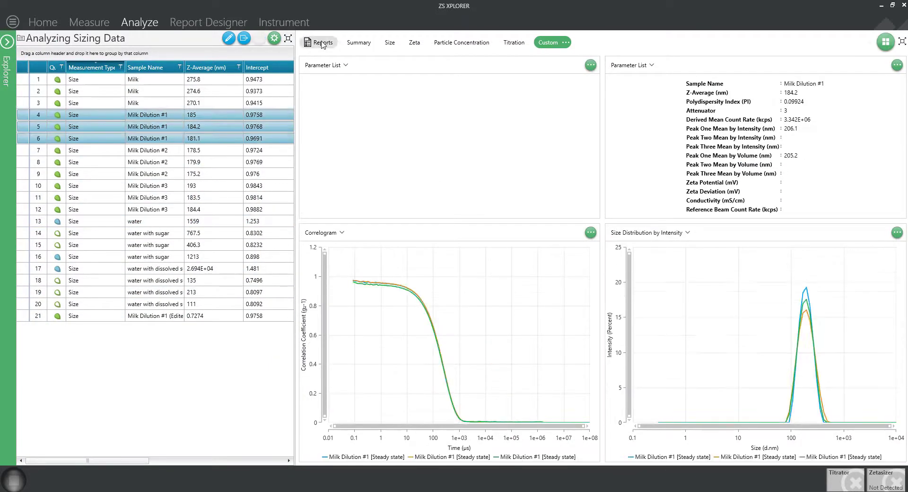
click(320, 42)
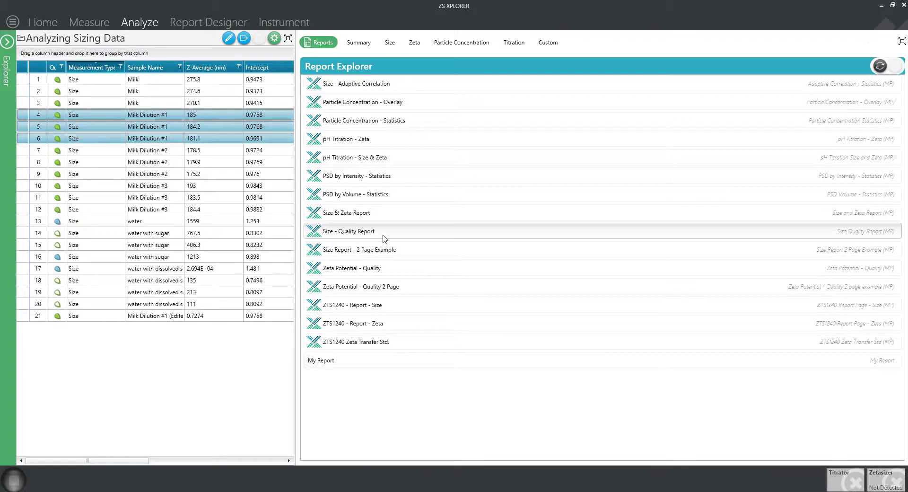
click(338, 362)
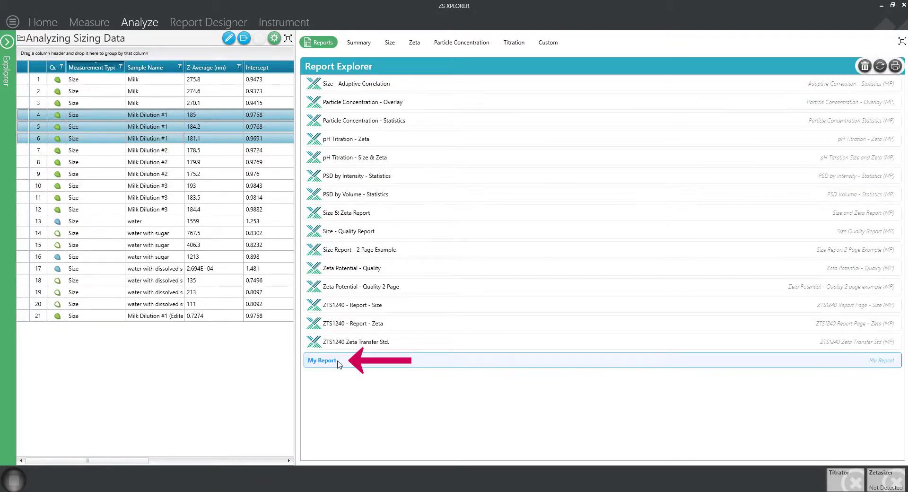